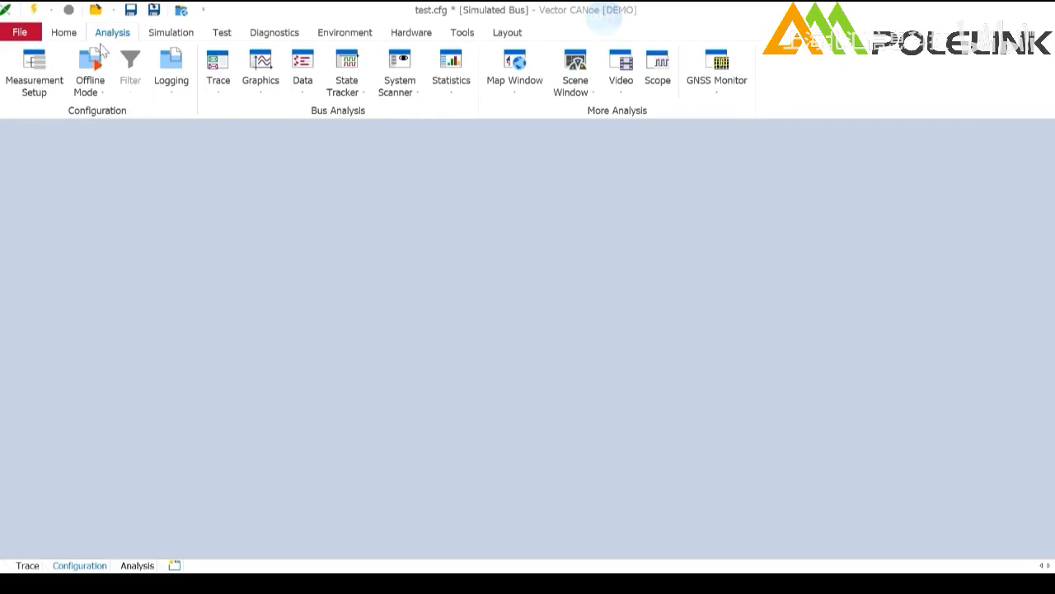
# - Open the Measurement Setup window maximized and activate the Logging branch
pyautogui.click(34, 76)
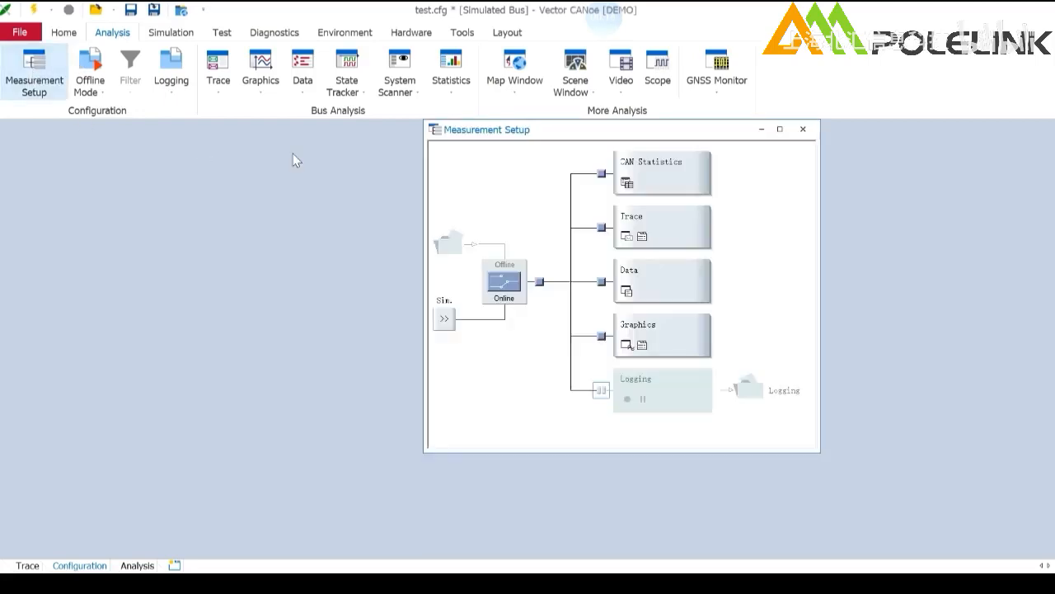
pyautogui.click(779, 129)
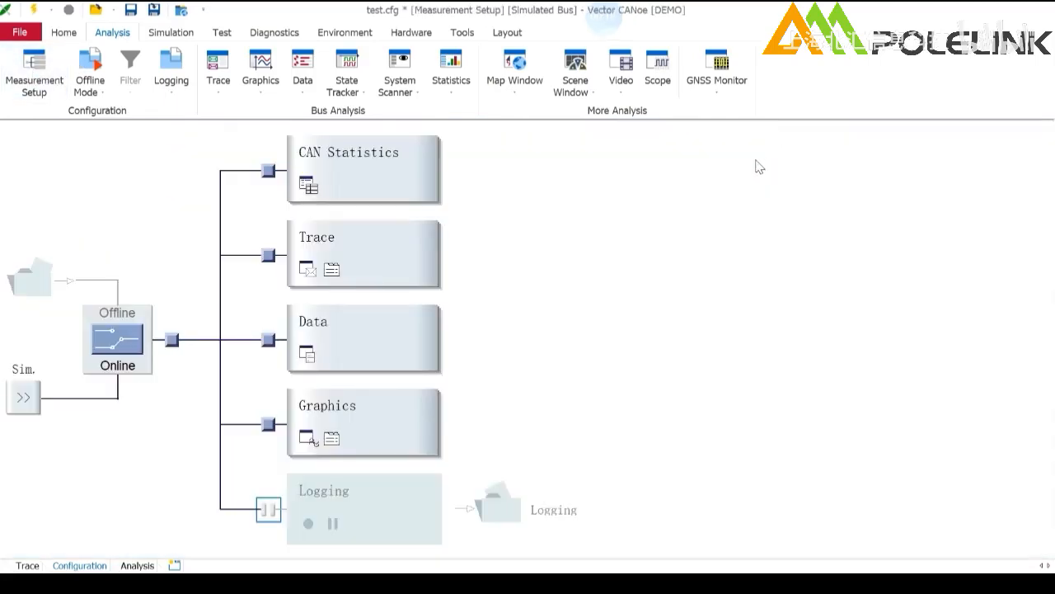
pyautogui.click(270, 510)
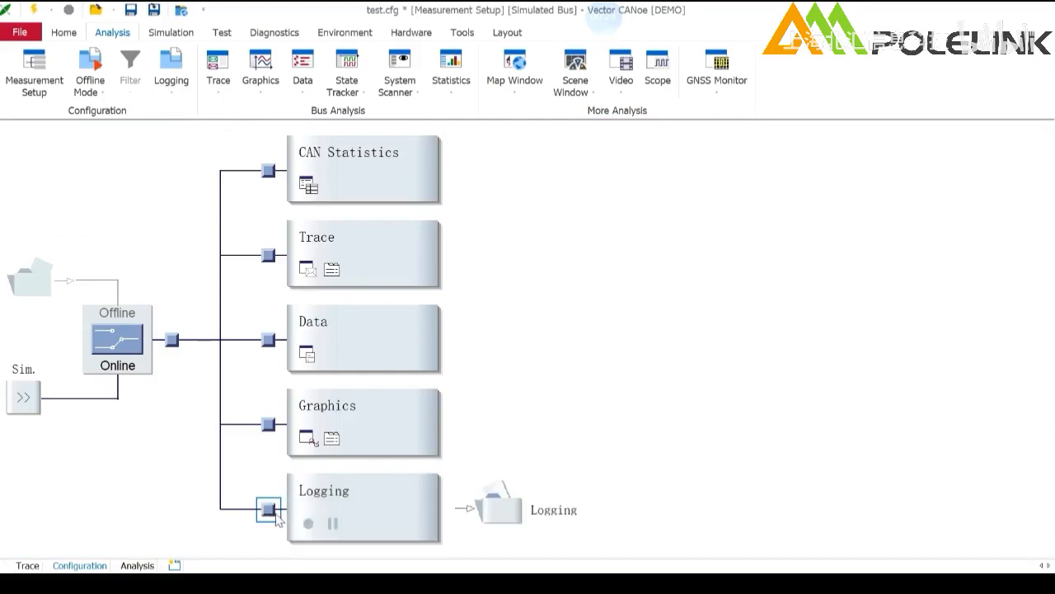
# - Examine the Logging block's trigger configuration and its logging file configuration from the measurement diagram, closing both without changes
pyautogui.doubleClick(375, 511)
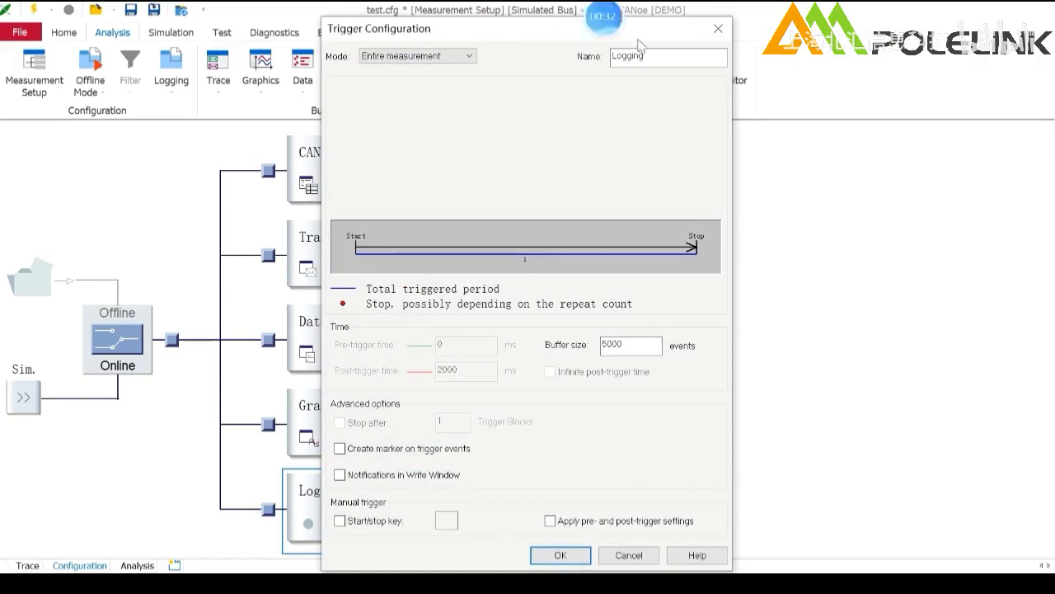
pyautogui.click(719, 29)
pyautogui.doubleClick(500, 493)
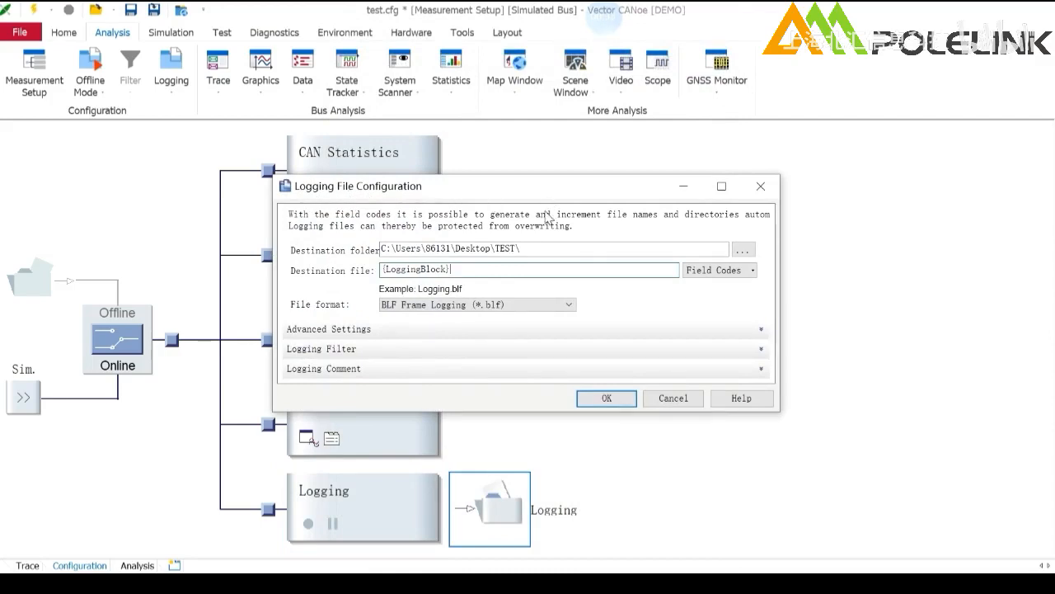
pyautogui.click(758, 188)
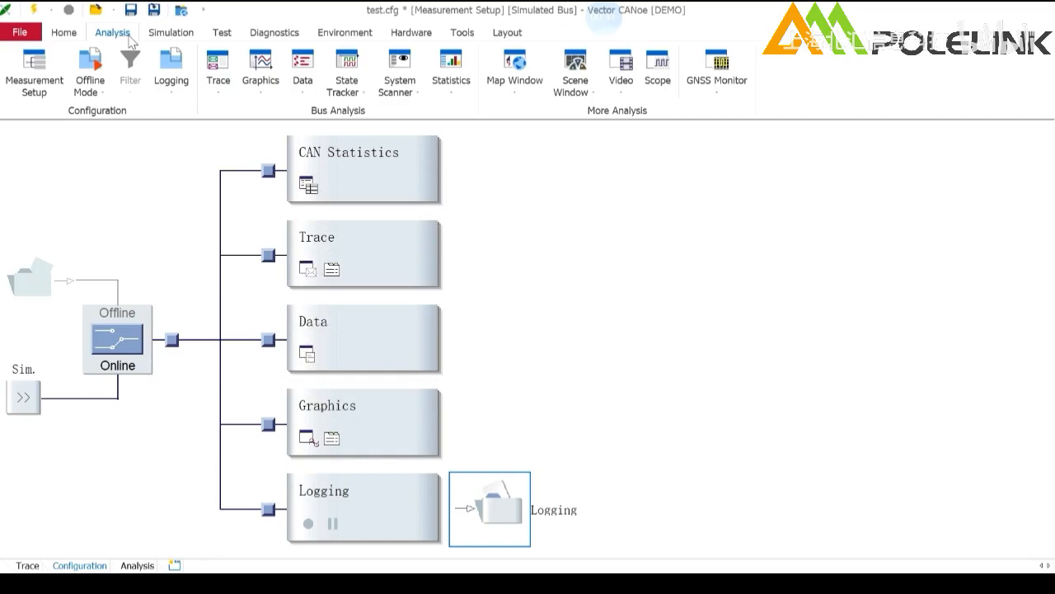
# - Deactivate the Logging block and reactivate it in the list of logging blocks
pyautogui.click(174, 84)
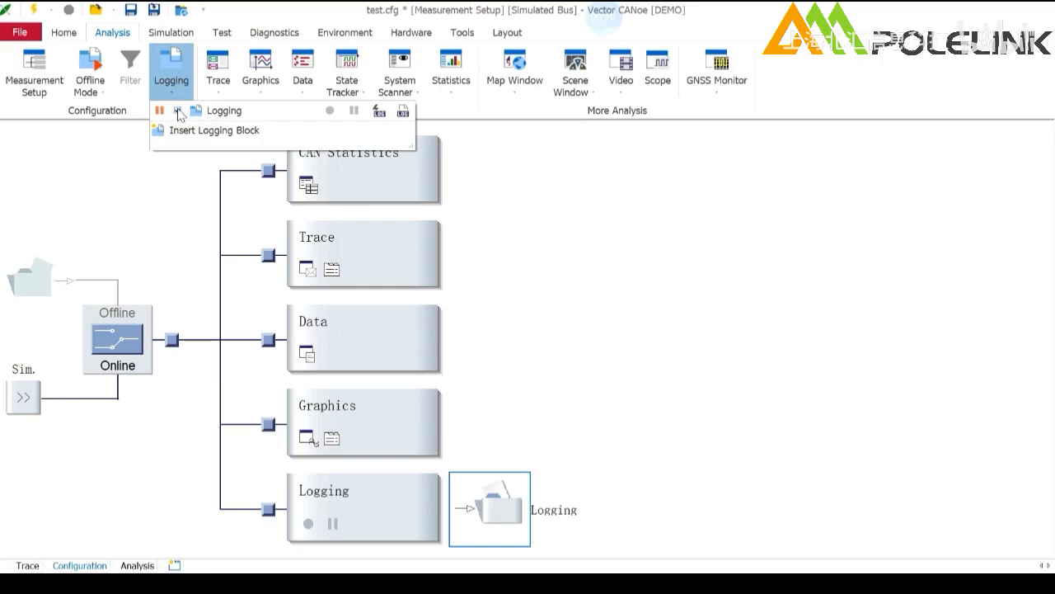
pyautogui.click(177, 110)
pyautogui.click(178, 110)
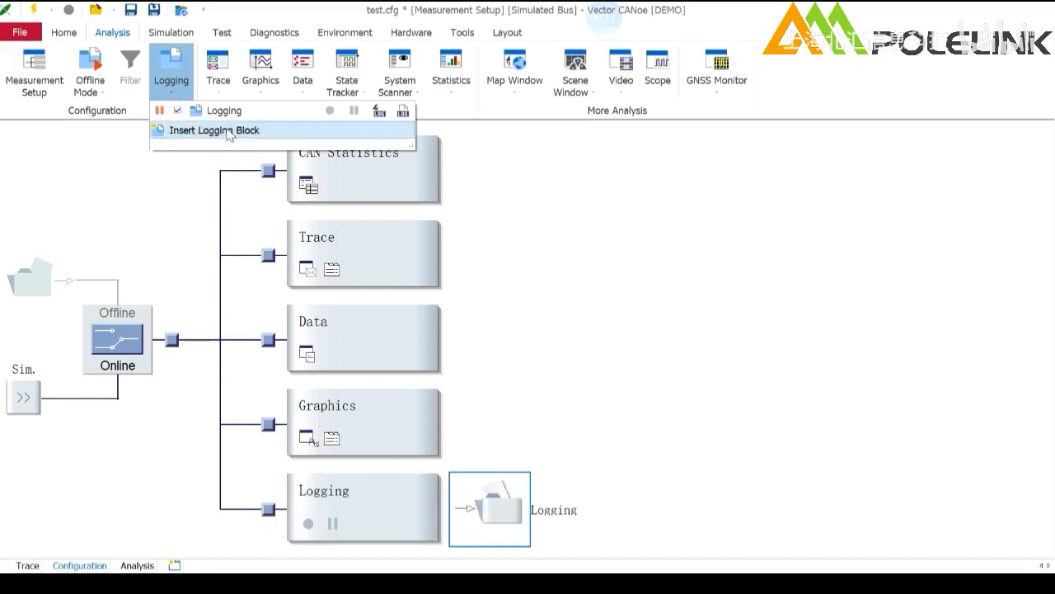
# - Check that the trigger and file settings of the Logging block also open from the logging block list, closing each dialog unchanged
pyautogui.click(379, 110)
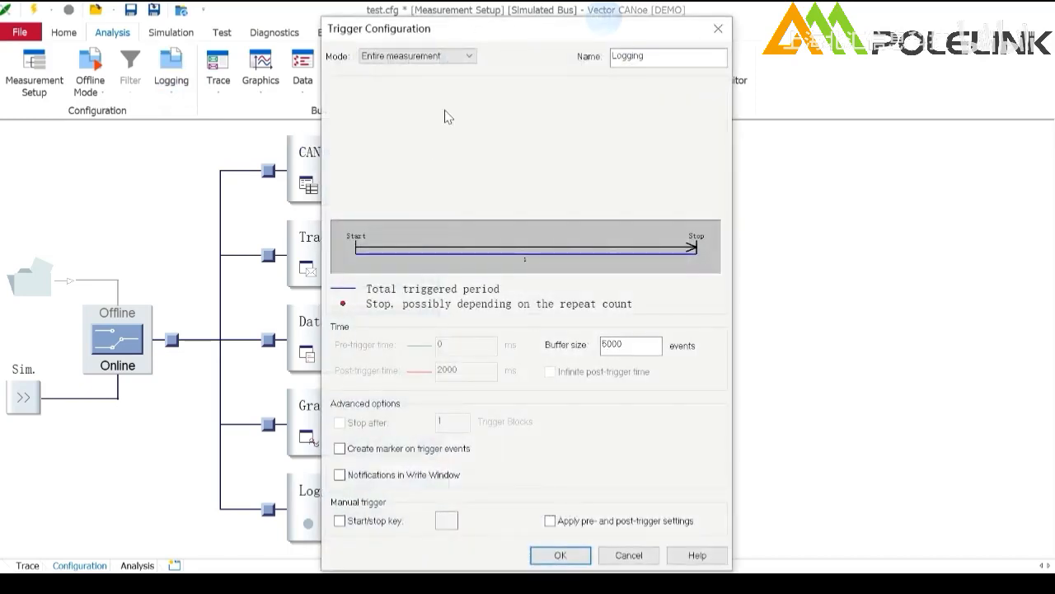
pyautogui.click(718, 28)
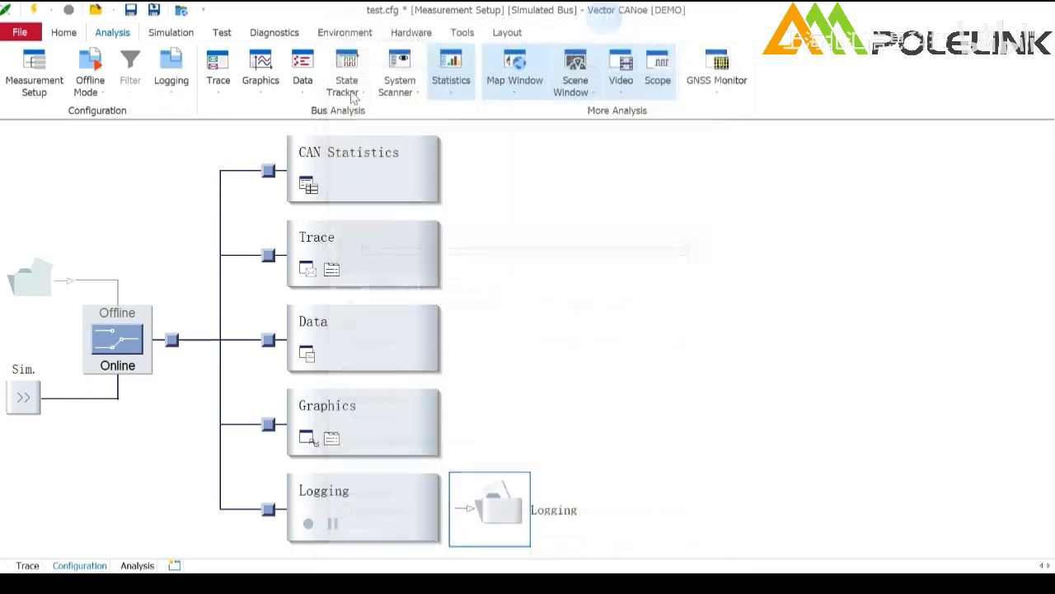
pyautogui.click(181, 92)
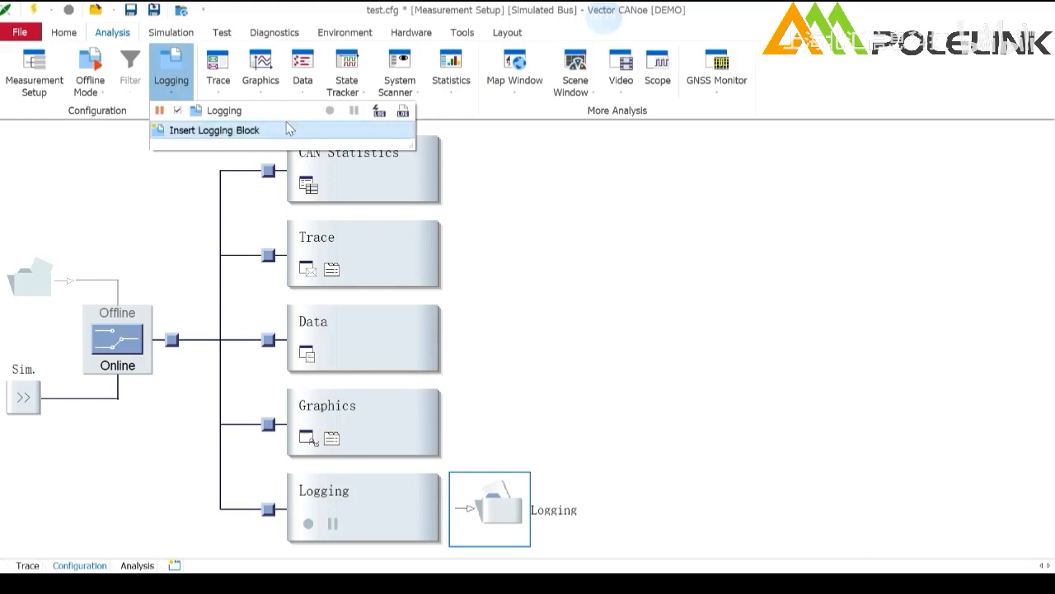
pyautogui.click(406, 121)
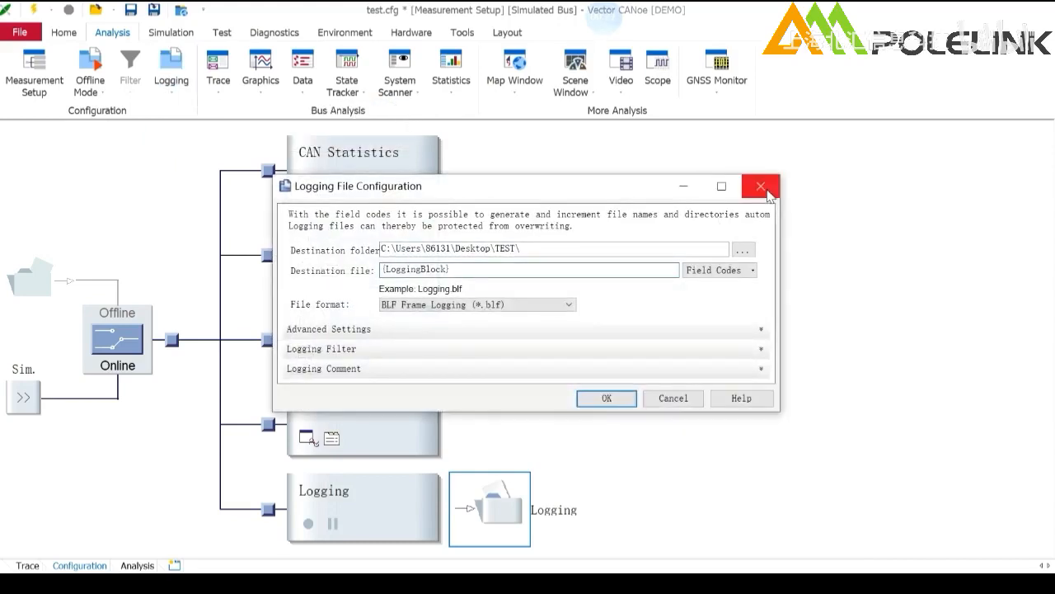
pyautogui.click(766, 192)
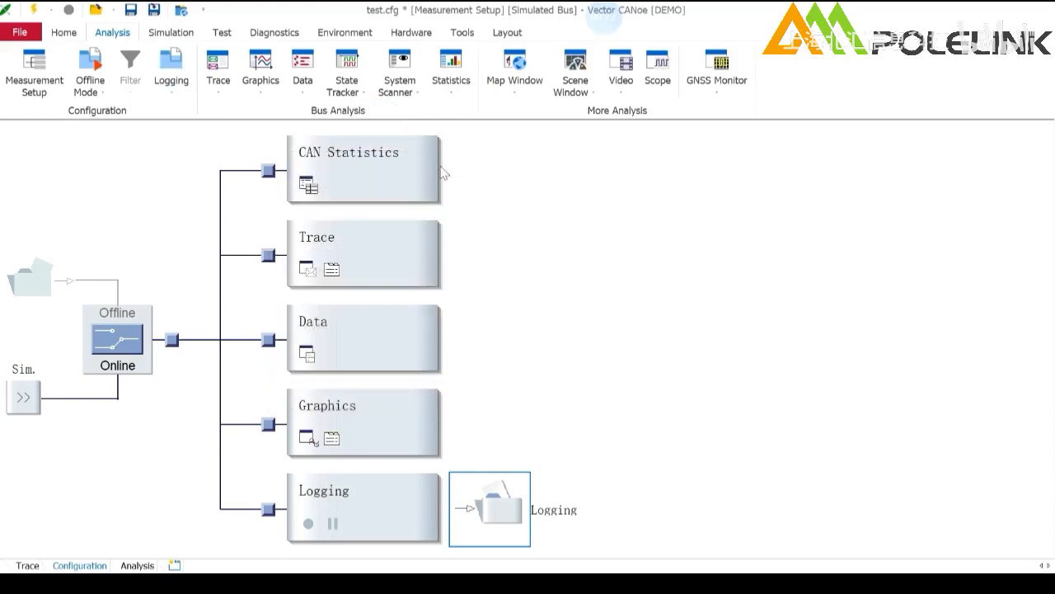
# - Insert a second logging block into the measurement setup
pyautogui.click(173, 86)
pyautogui.click(191, 130)
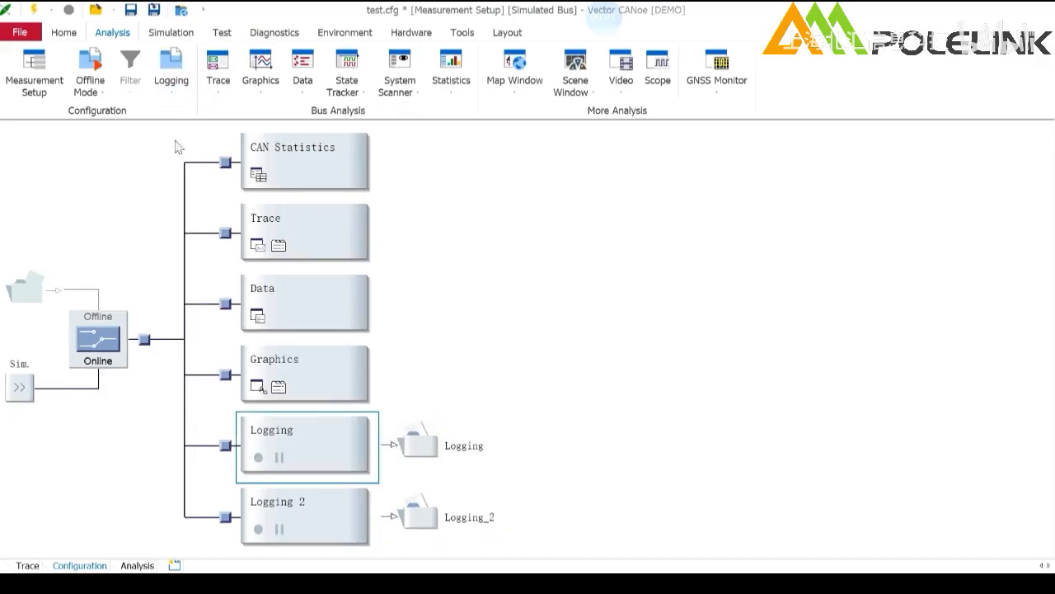
# - Open the trigger configuration of the first Logging block and choose the Entire measurement mode
pyautogui.rightClick(304, 448)
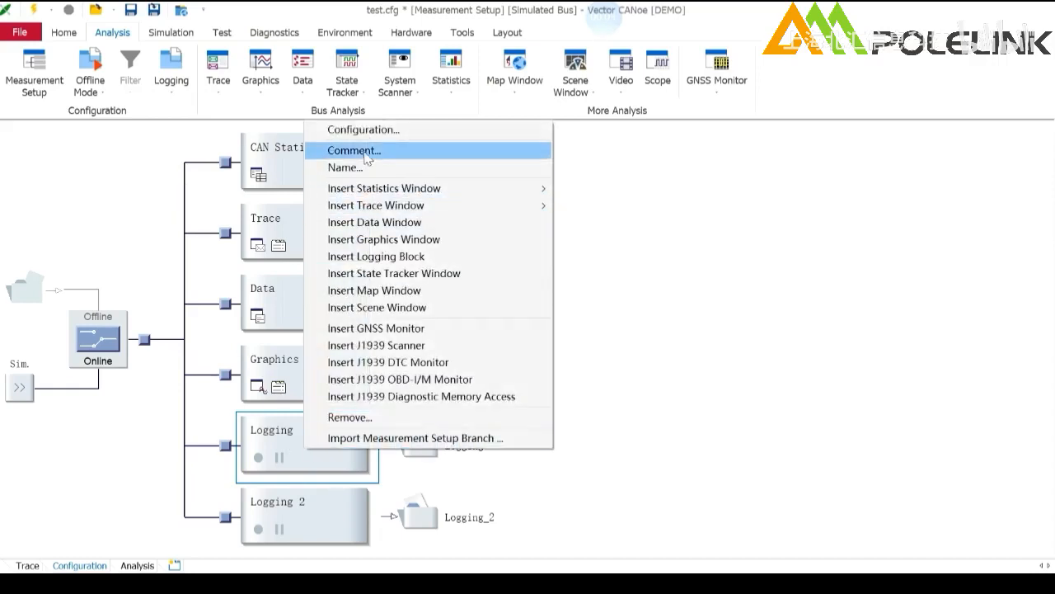
pyautogui.click(367, 132)
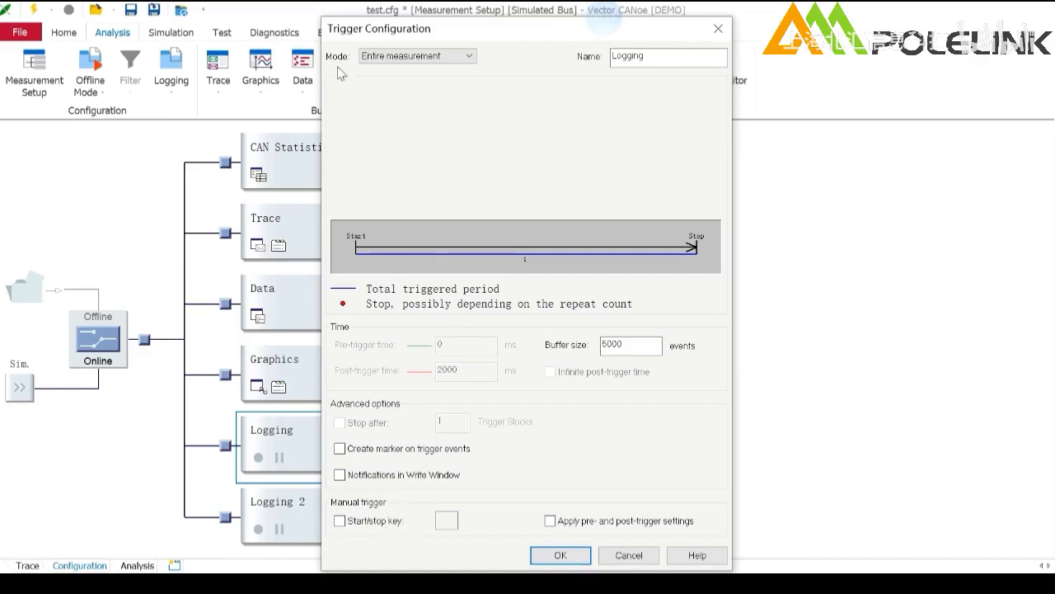
pyautogui.click(427, 61)
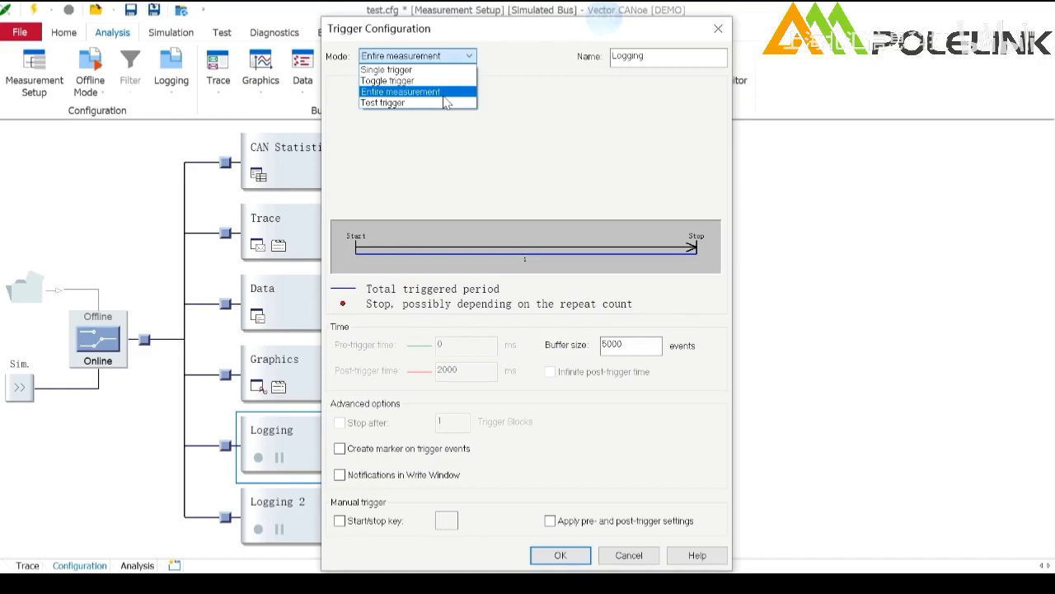
pyautogui.click(443, 93)
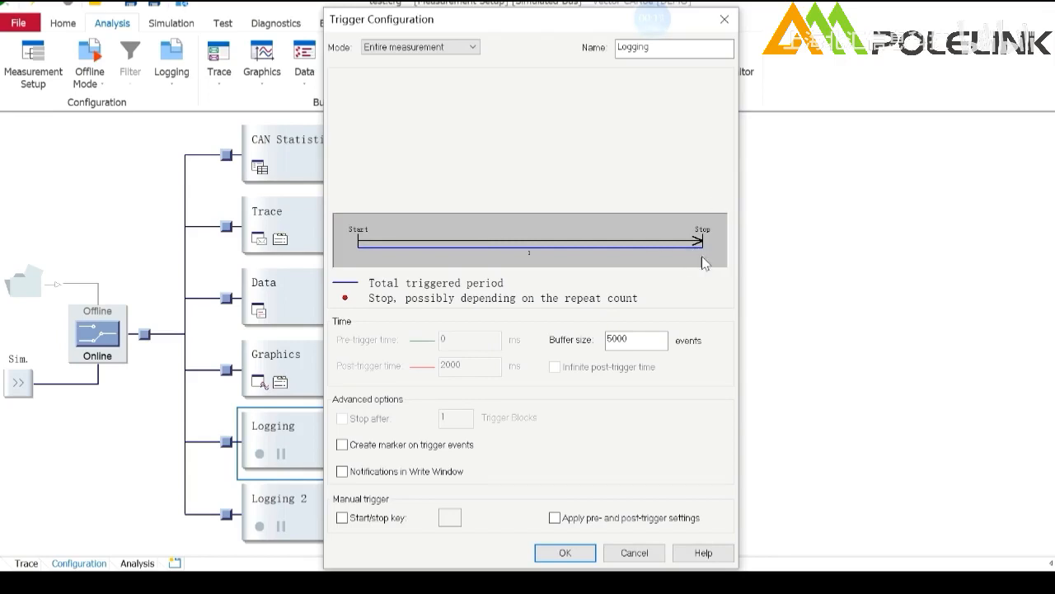
# - Try the Single trigger mode with the Start condition enabled, and clear that condition again
pyautogui.click(472, 48)
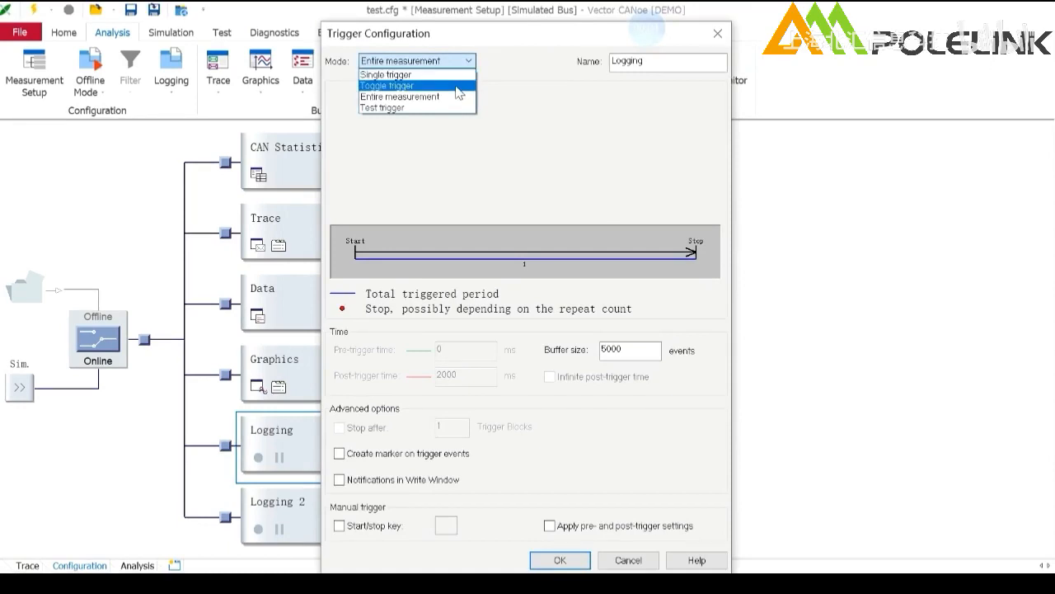
pyautogui.click(452, 75)
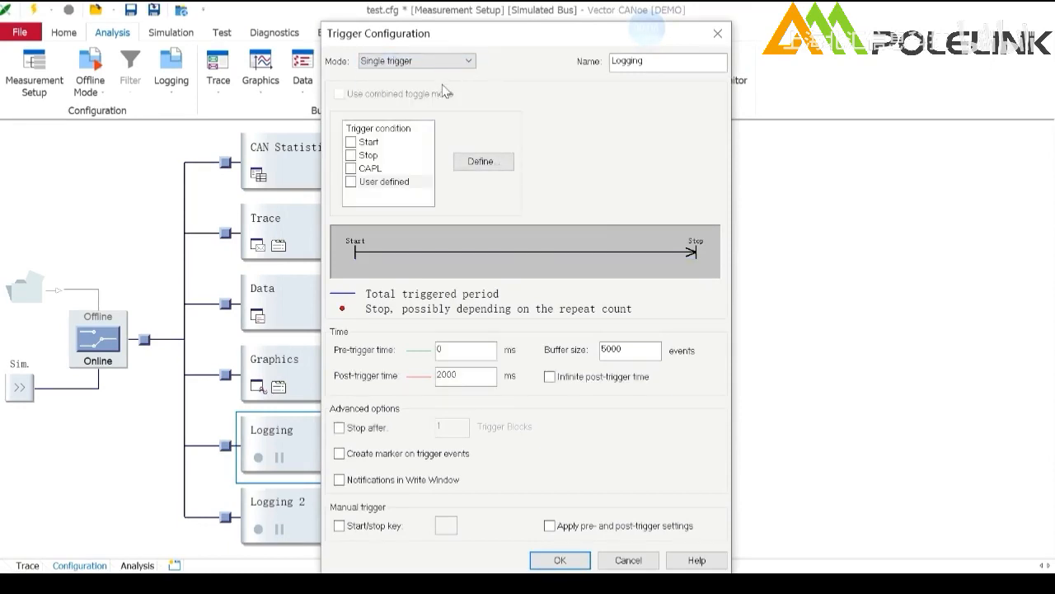
pyautogui.click(350, 142)
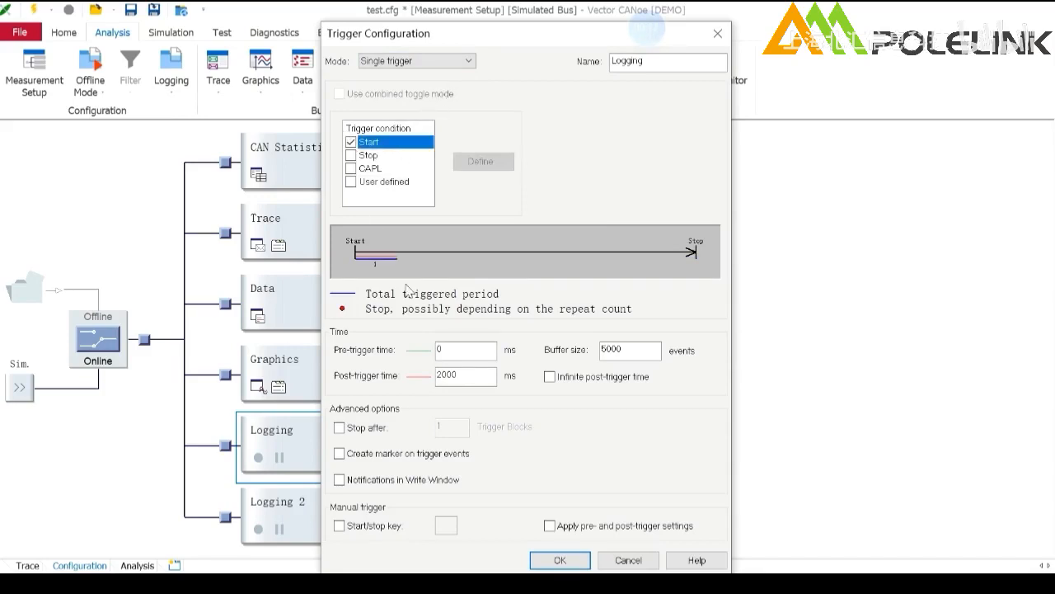
pyautogui.click(351, 143)
# - Try the Toggle trigger mode with Start as the toggle-on condition and CAPL as the toggle-off condition
pyautogui.click(449, 62)
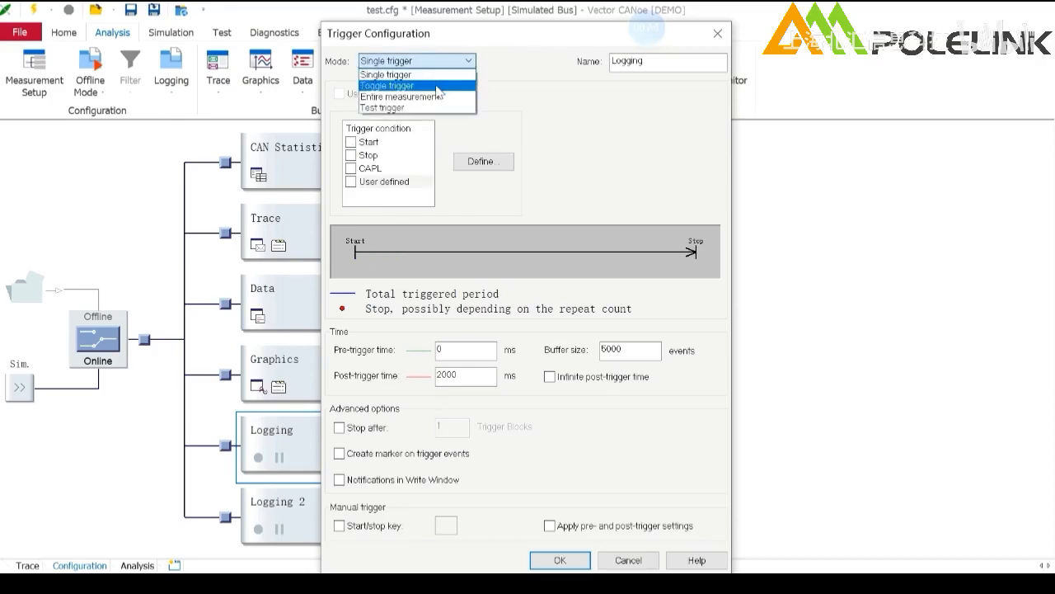
pyautogui.click(438, 87)
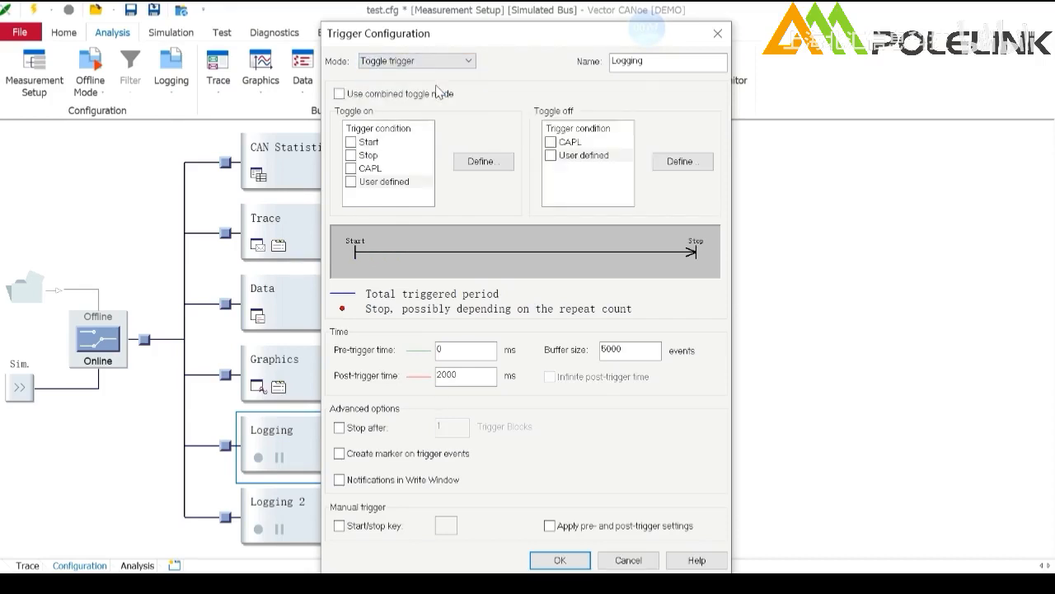
pyautogui.click(352, 143)
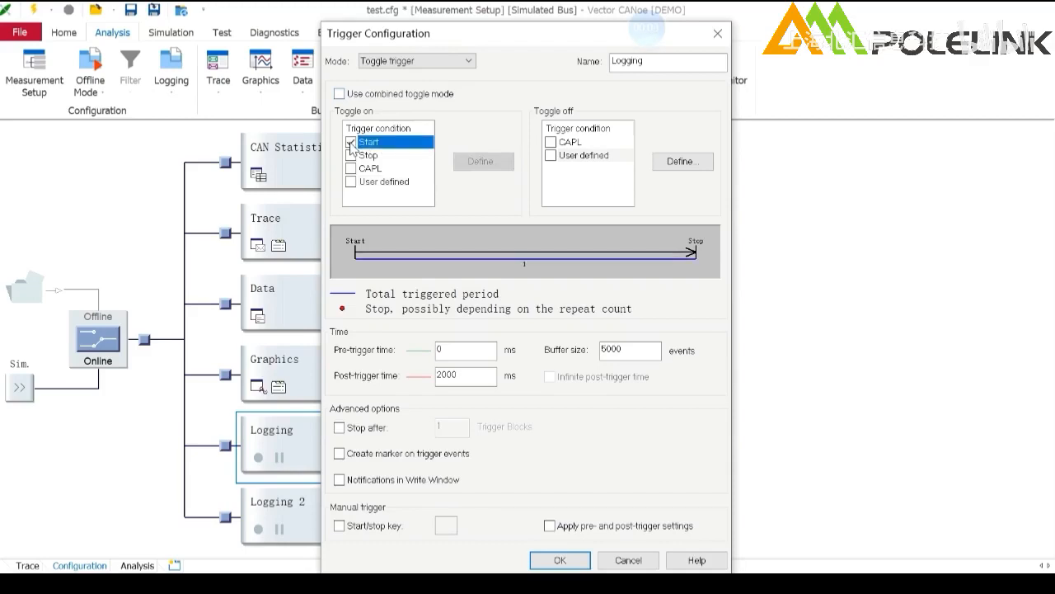
pyautogui.click(551, 143)
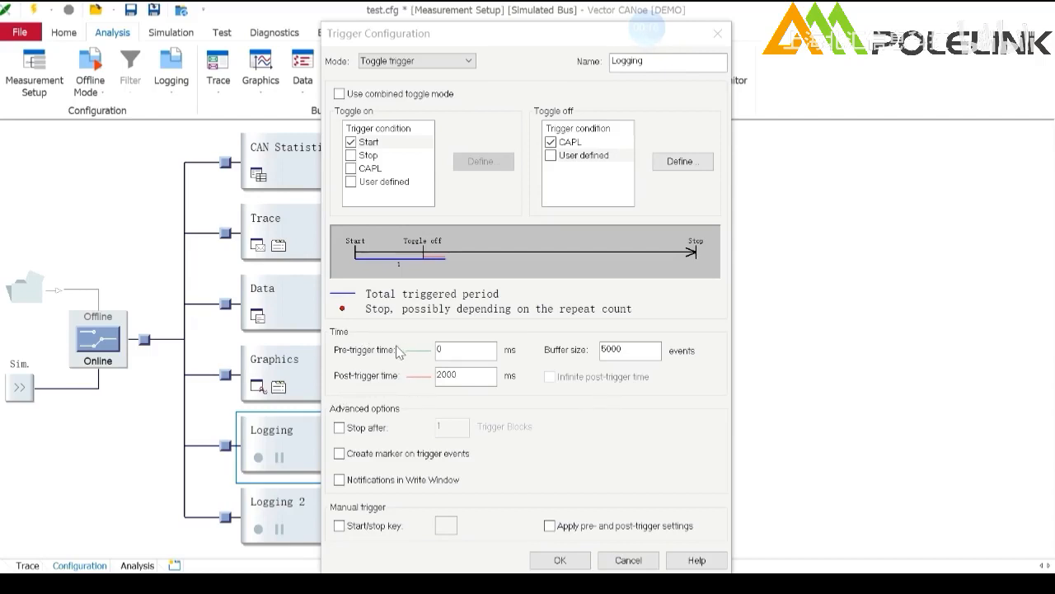
# - Return to Single trigger mode and switch the infinite post-trigger time on and off again
pyautogui.click(437, 61)
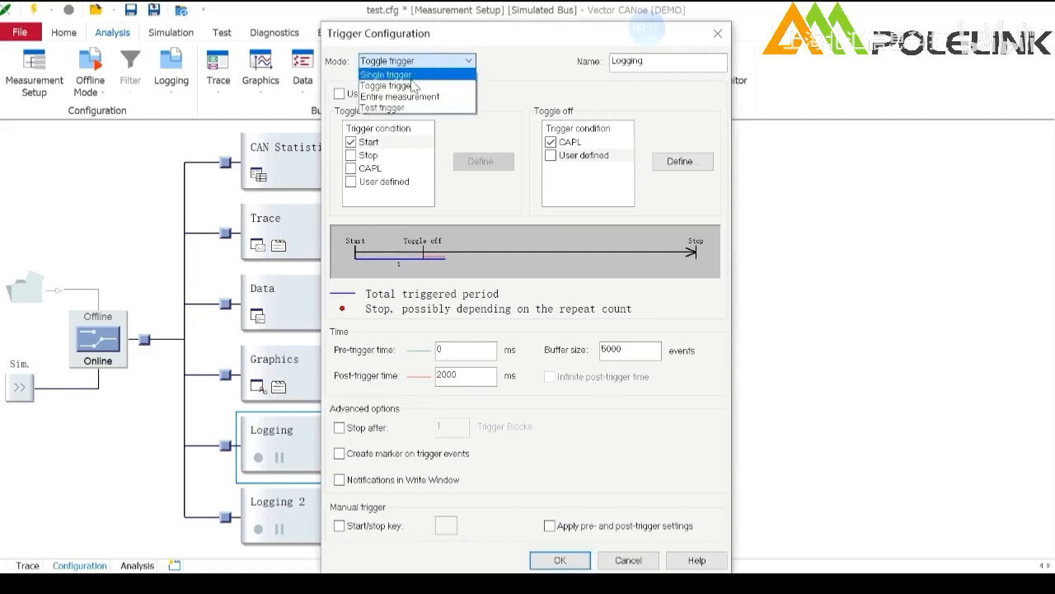
pyautogui.click(412, 71)
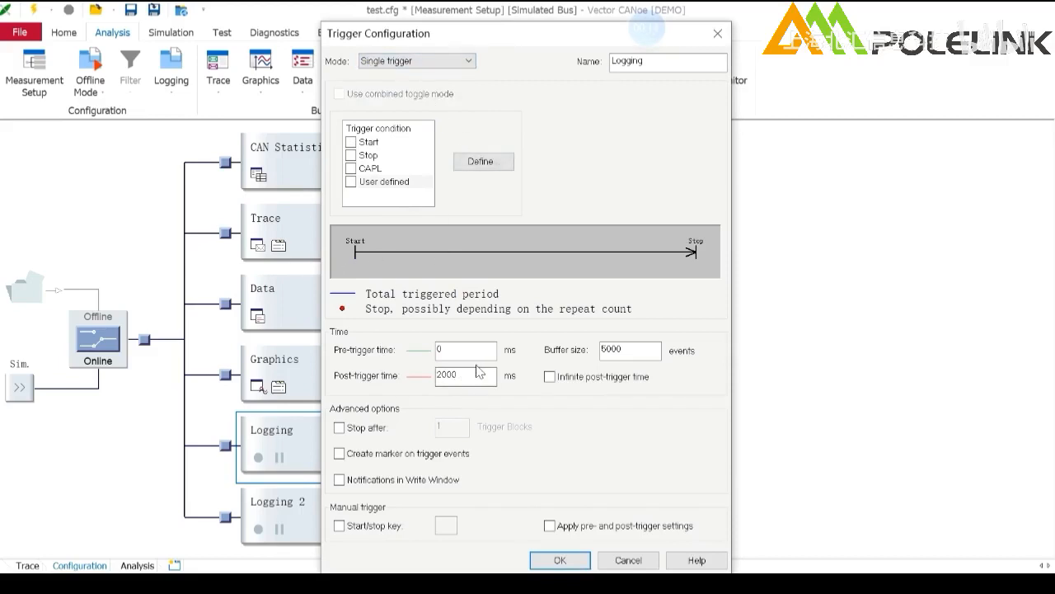
pyautogui.click(548, 378)
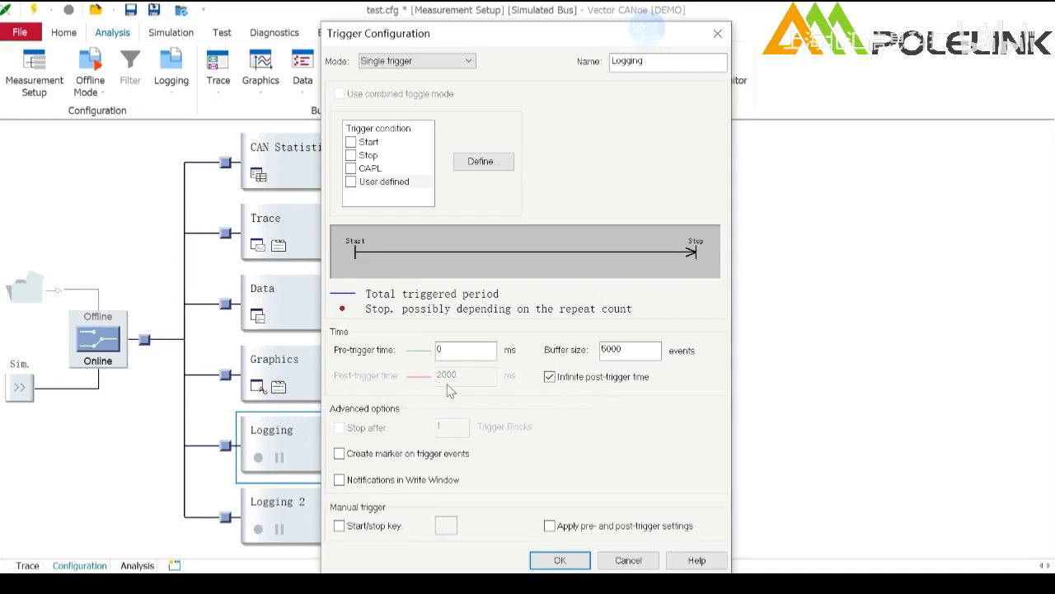
pyautogui.click(549, 377)
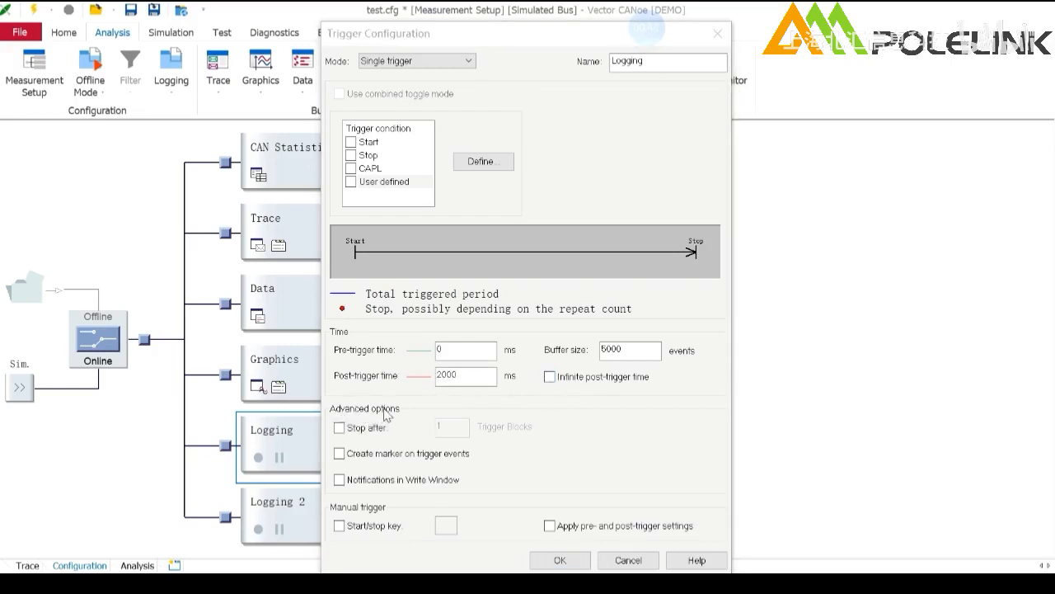
# - Try stopping the logging after 2 trigger blocks, and disable the Stop after option again
pyautogui.click(349, 435)
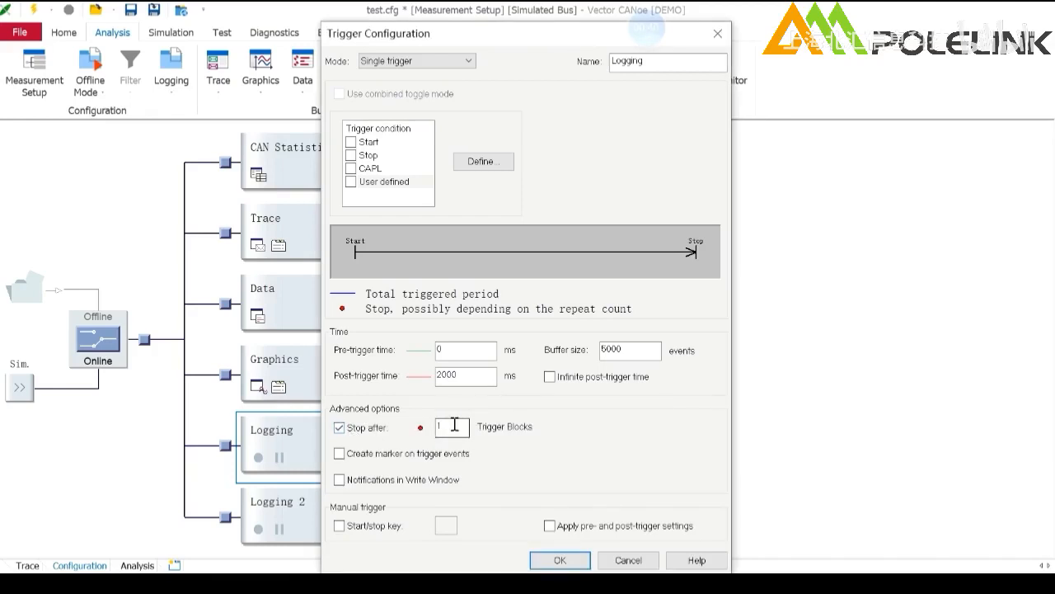
pyautogui.write('2')
pyautogui.click(339, 428)
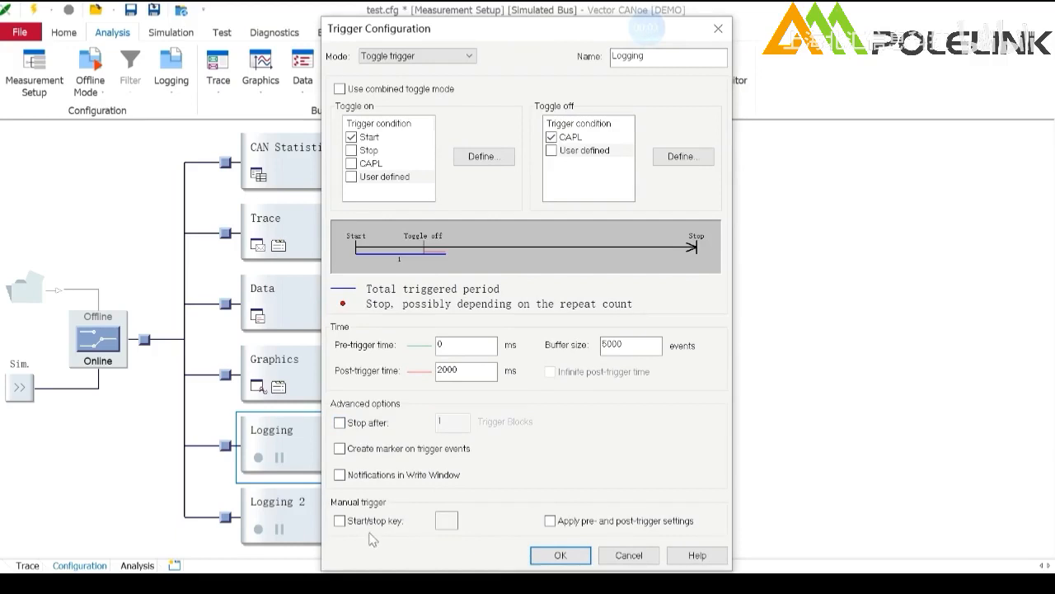
# - Try the manual start/stop key together with the pre- and post-trigger settings option, and discard the trigger configuration changes
pyautogui.click(339, 520)
pyautogui.click(449, 519)
pyautogui.click(549, 523)
pyautogui.click(719, 31)
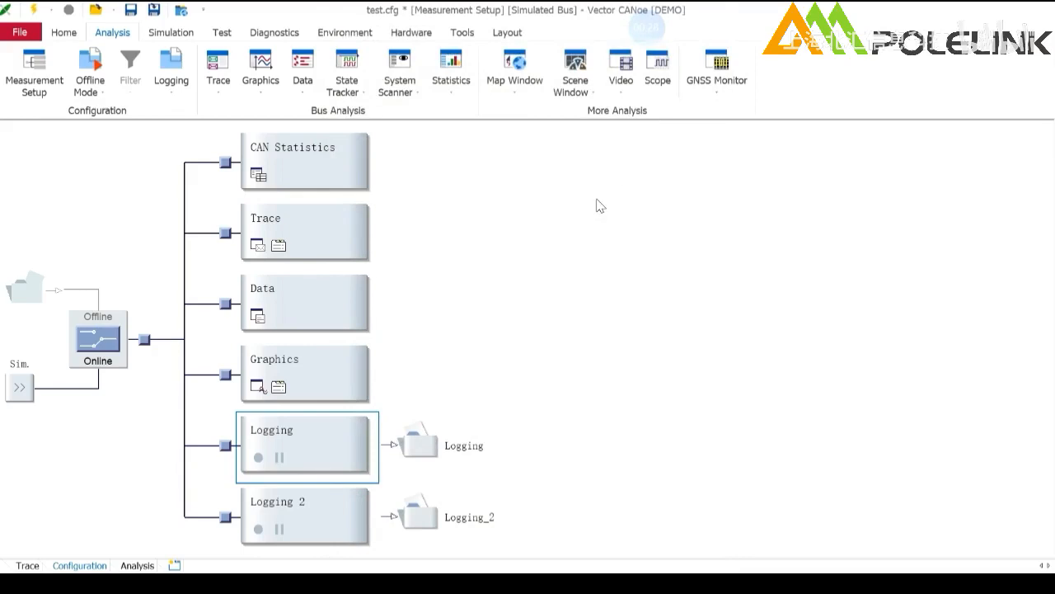
# - Open the logging file configuration of the first Logging block and look at the folder selection for its destination folder
pyautogui.click(434, 451)
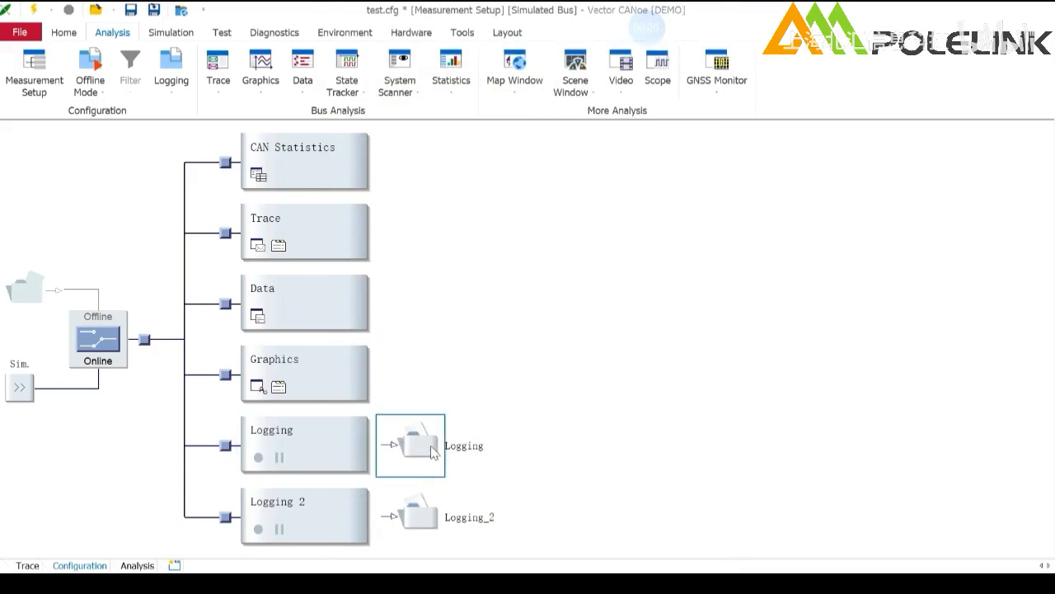
pyautogui.doubleClick(434, 450)
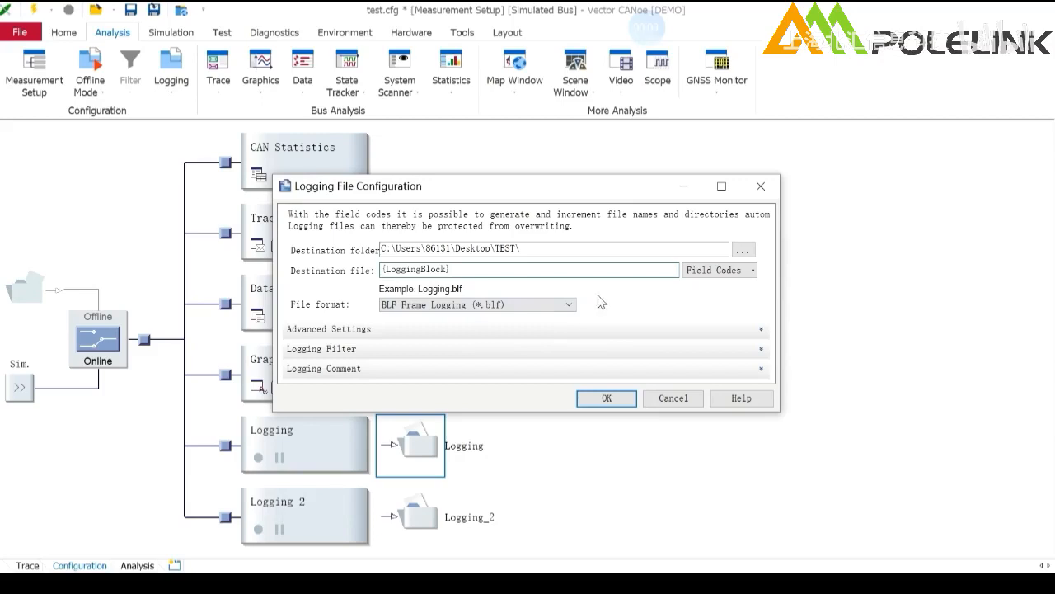
pyautogui.doubleClick(618, 249)
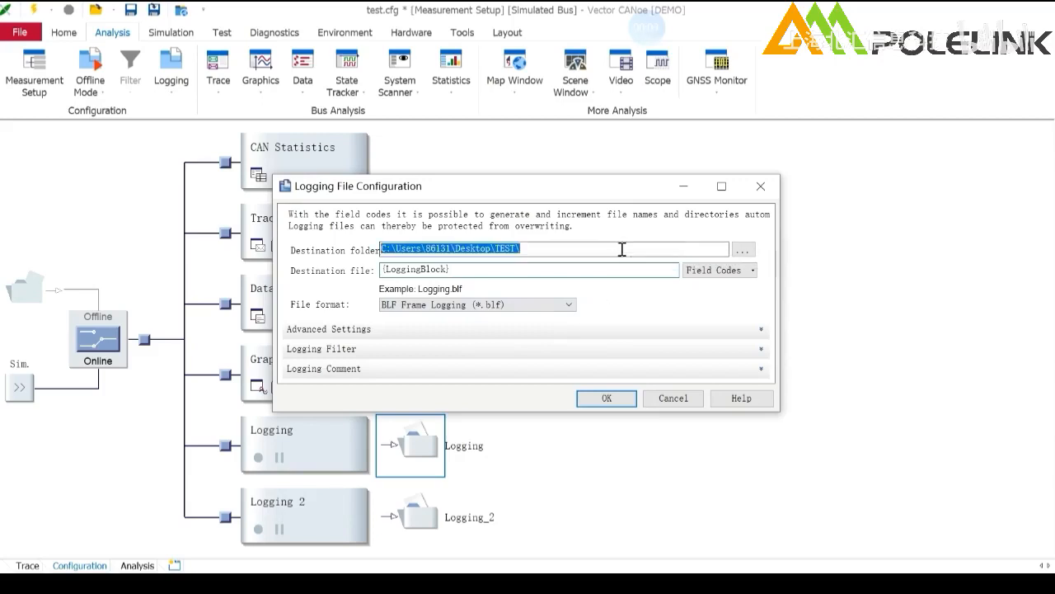
pyautogui.click(737, 251)
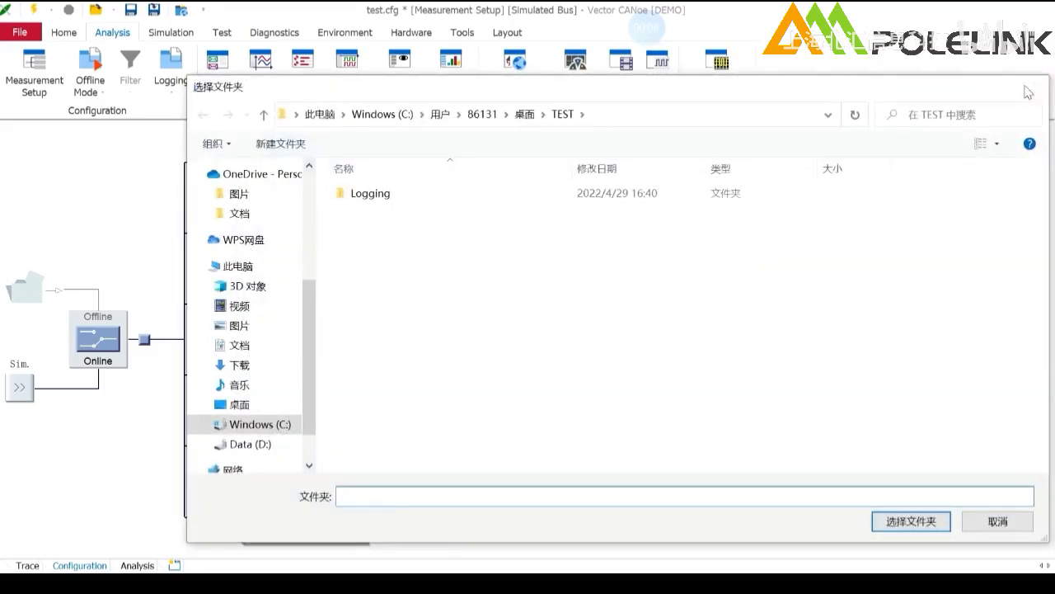
pyautogui.click(1028, 93)
# - Replace the destination file name with the Increment at each Trigger field code, keep BLF Frame Logging (*.blf) as format, and confirm
pyautogui.doubleClick(648, 276)
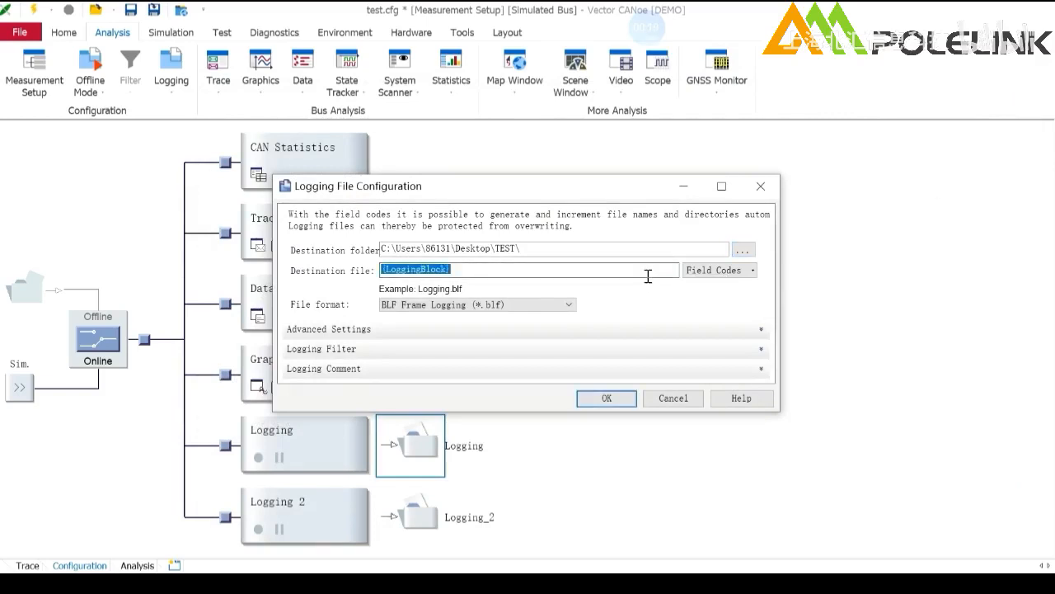
pyautogui.click(744, 272)
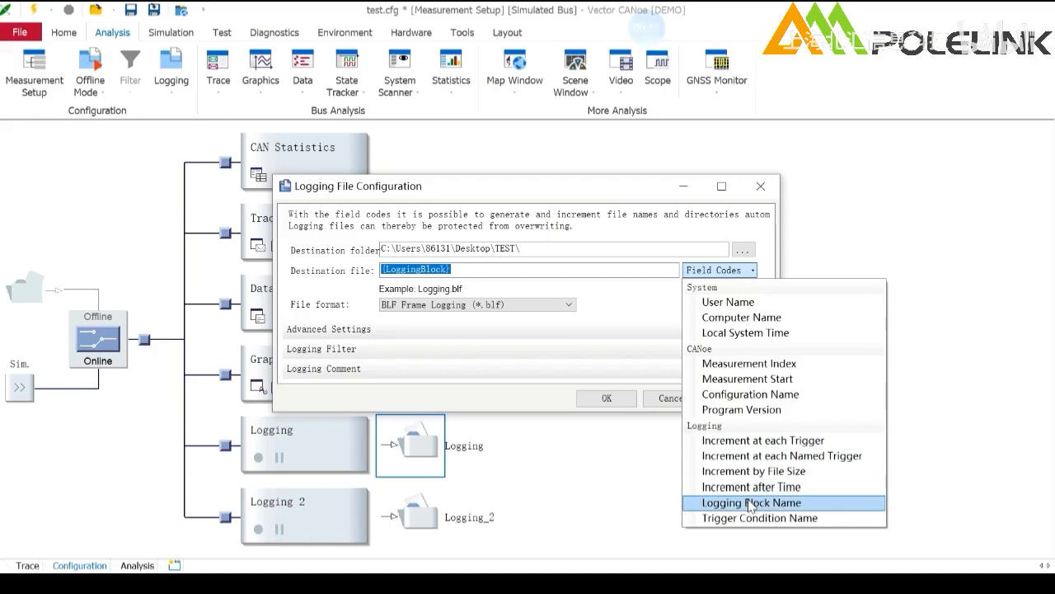
pyautogui.click(790, 443)
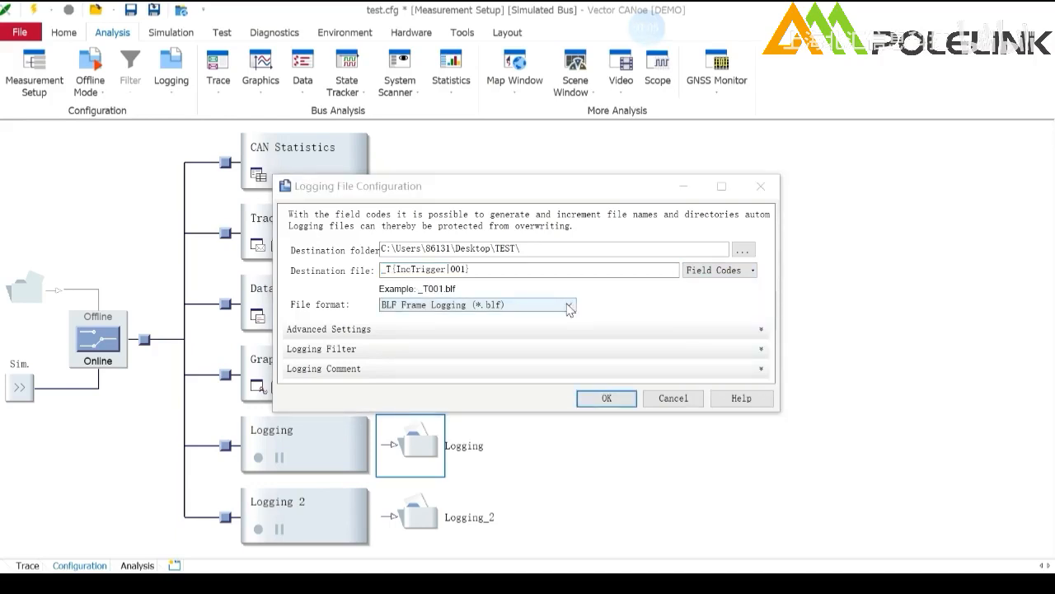
pyautogui.click(569, 305)
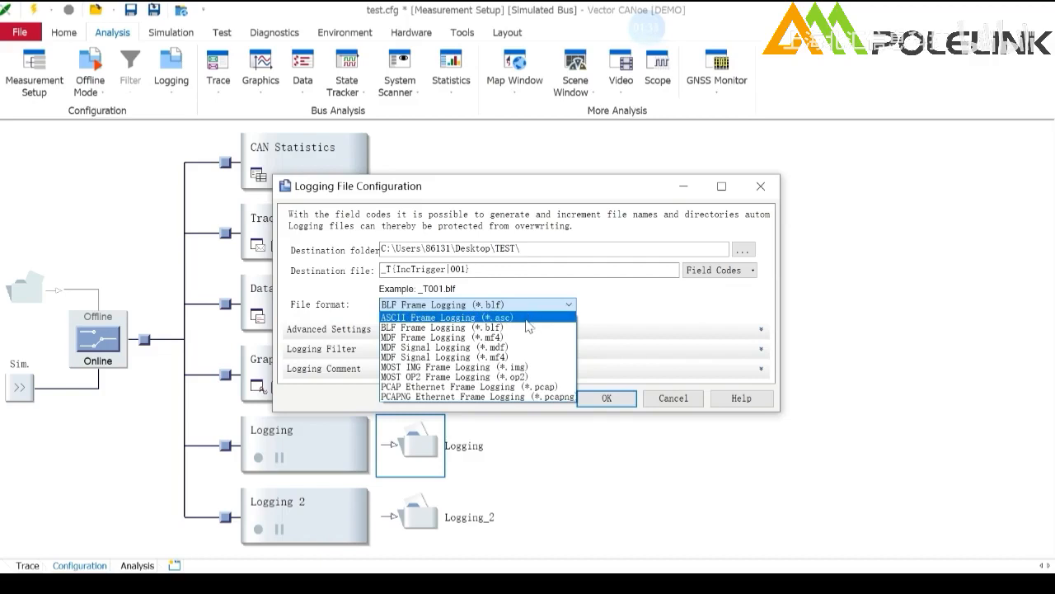
pyautogui.click(526, 329)
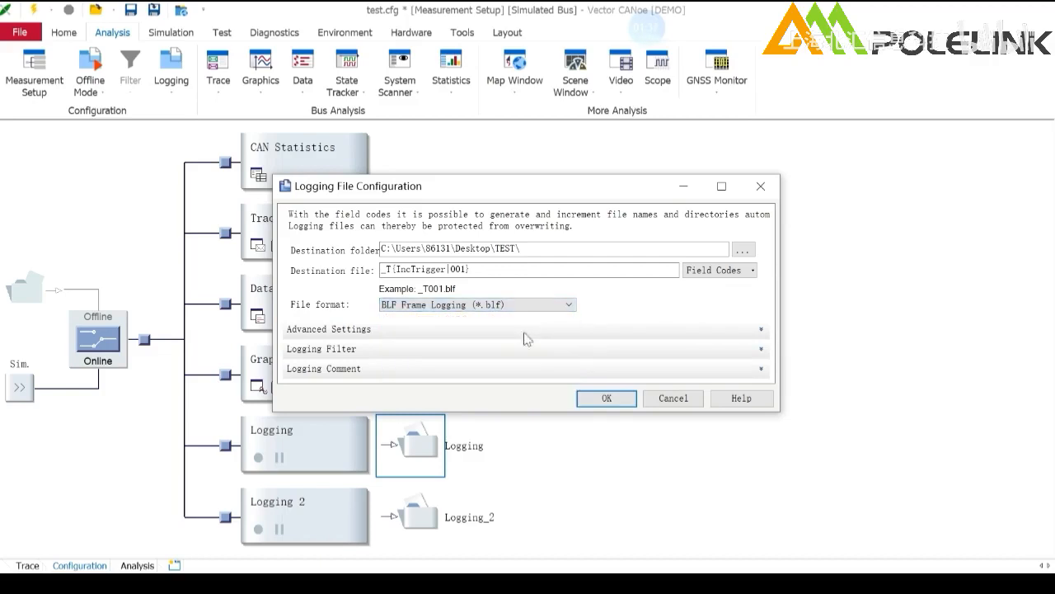
pyautogui.click(601, 404)
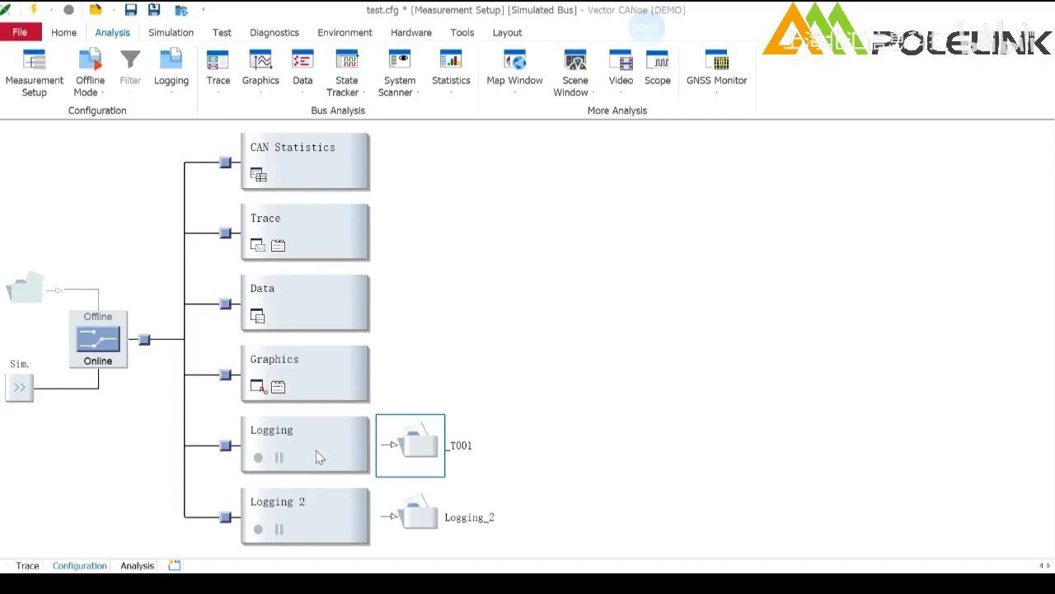
# - Set the first Logging block to Single trigger mode with Start as the trigger condition
pyautogui.doubleClick(337, 452)
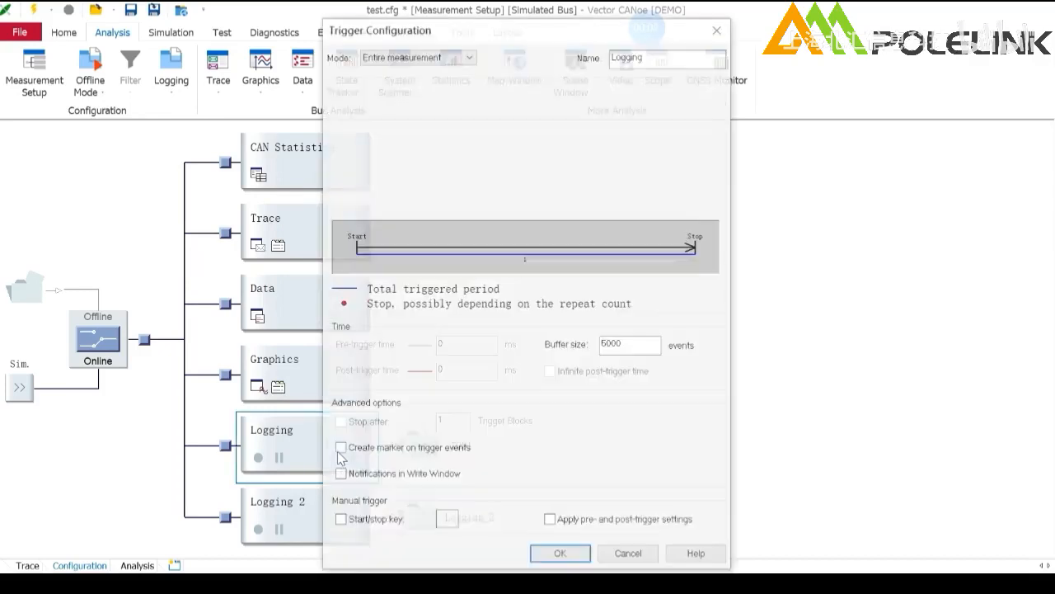
pyautogui.click(443, 58)
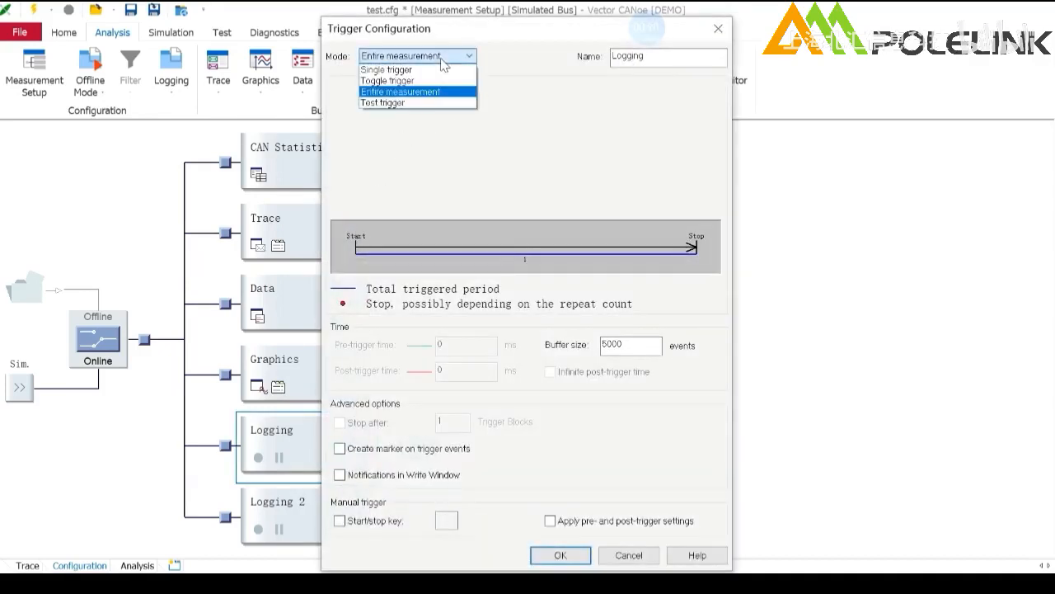
pyautogui.click(438, 70)
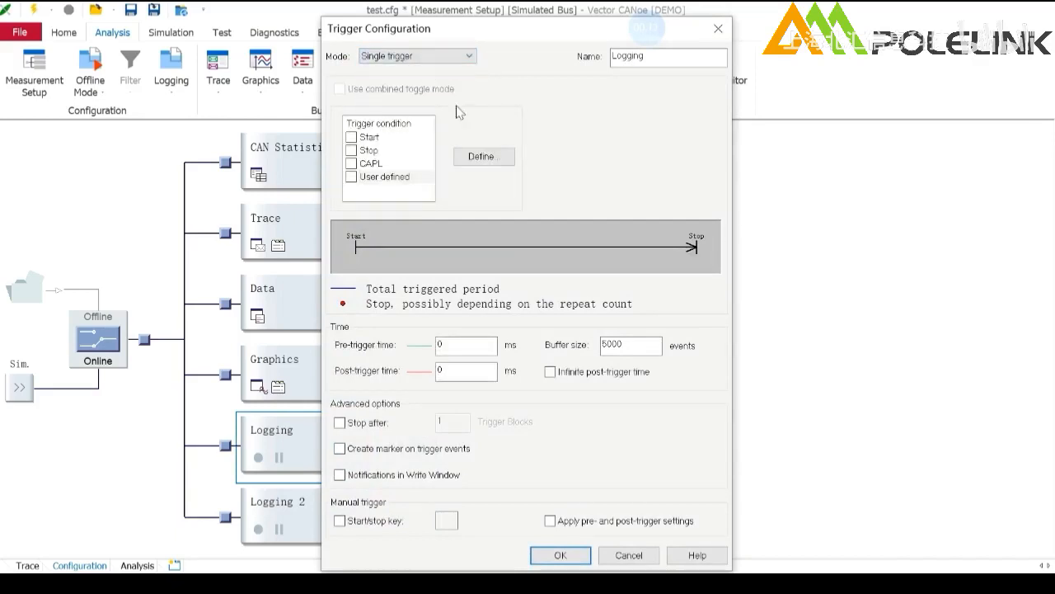
pyautogui.click(352, 137)
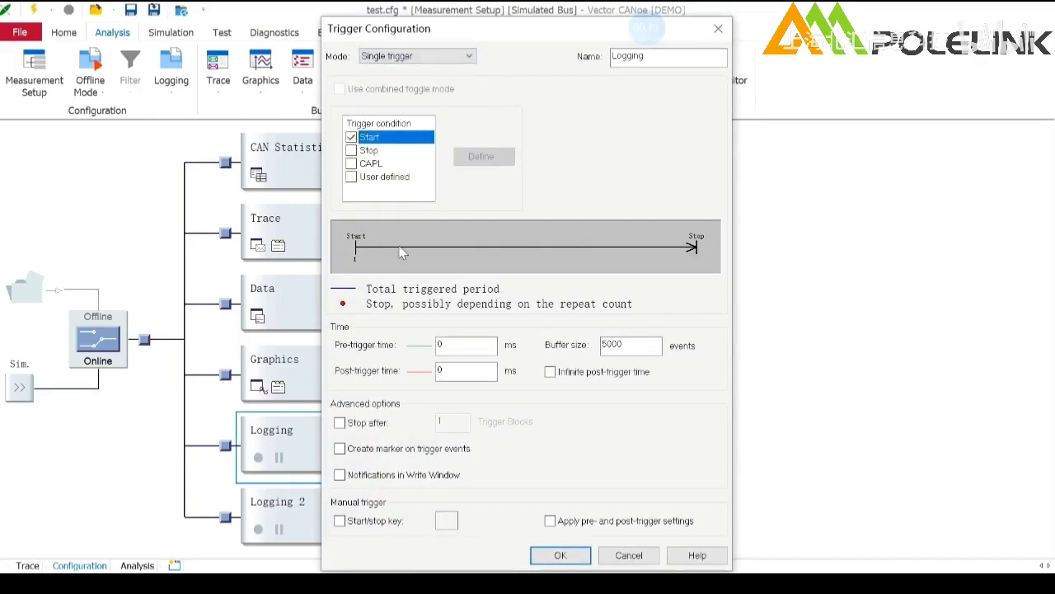
# - Set the first Logging block's post-trigger time to 5000 ms, enable stopping after 1 trigger block, and accept the trigger configuration
pyautogui.click(440, 372)
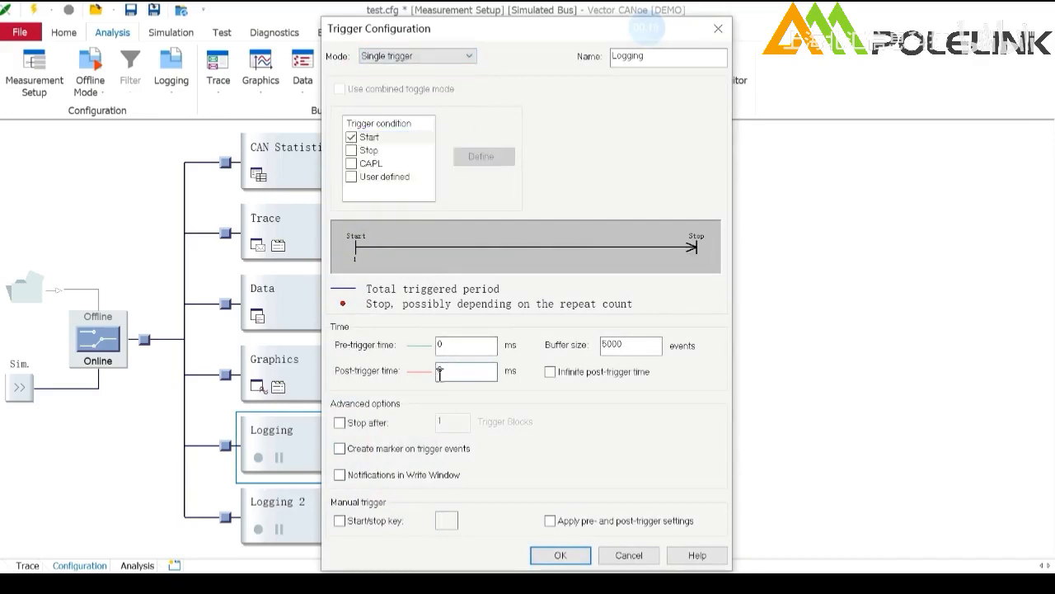
pyautogui.write('5000')
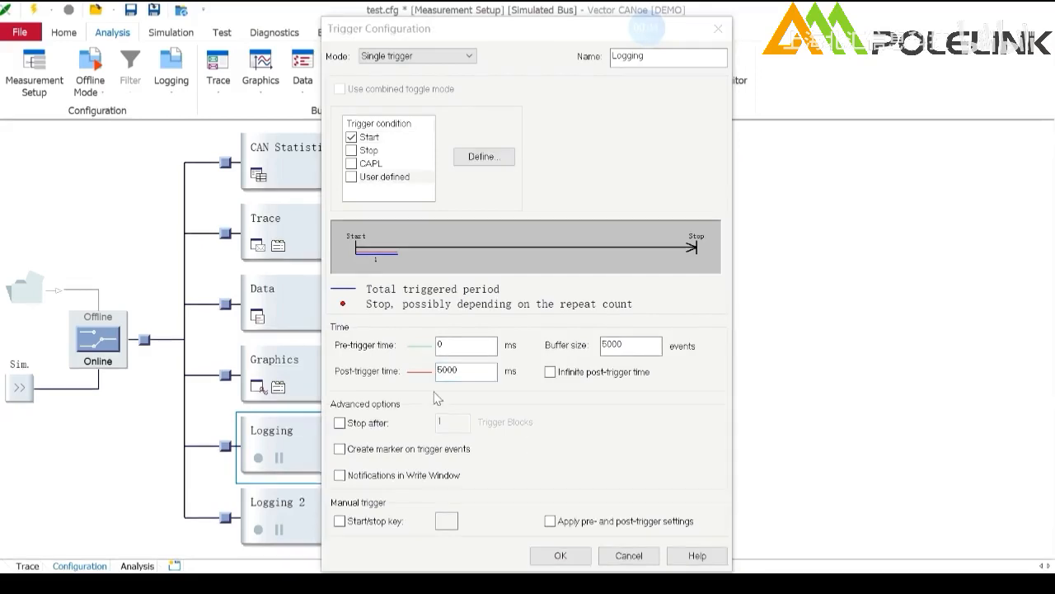
pyautogui.click(340, 423)
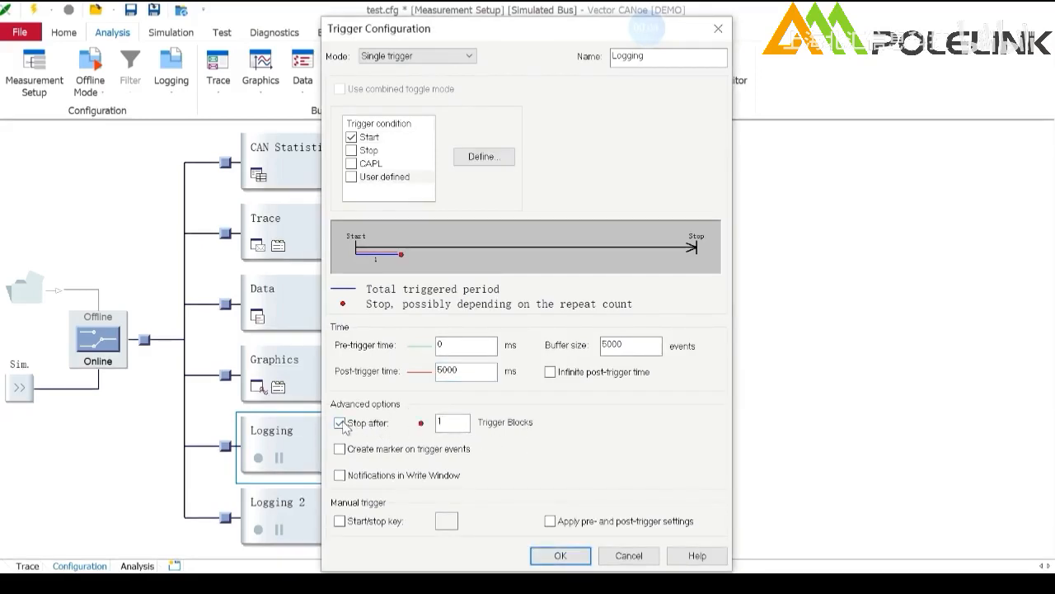
pyautogui.click(560, 554)
# - Set the Logging 2 block to Single trigger mode with Start as the trigger condition
pyautogui.doubleClick(353, 521)
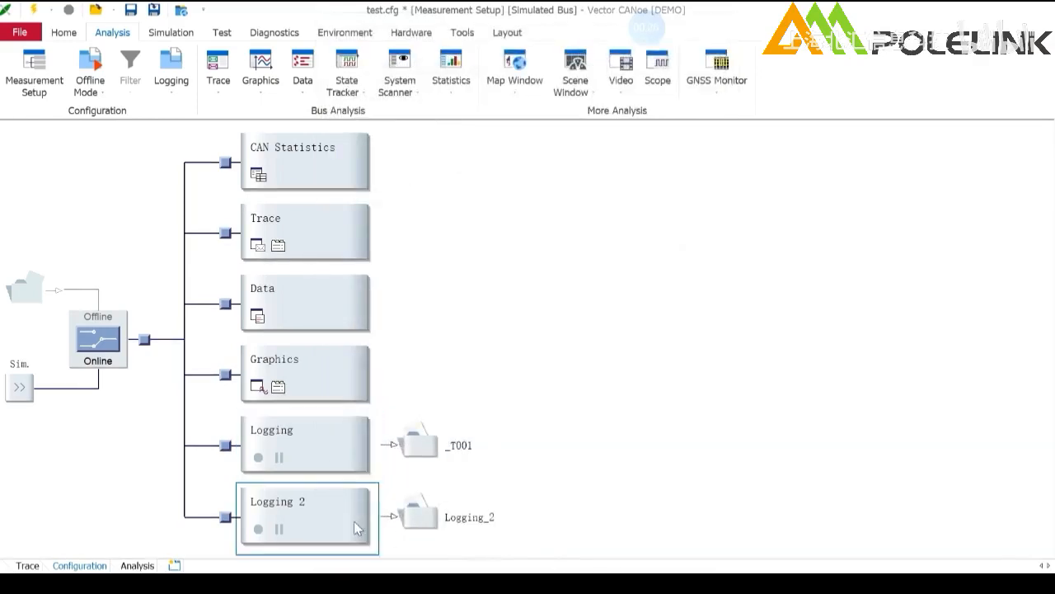
pyautogui.click(420, 55)
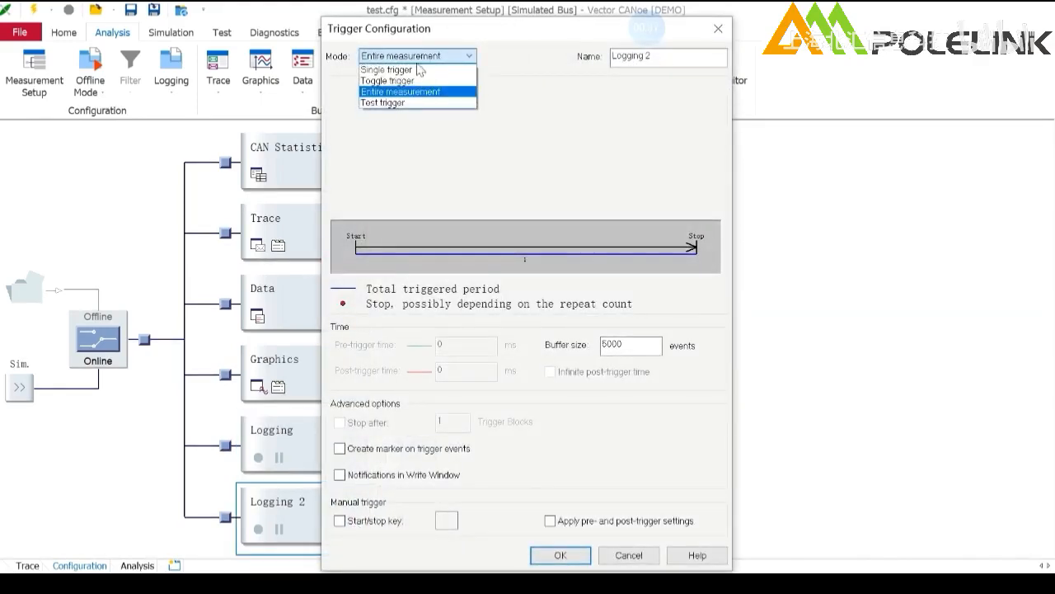
pyautogui.click(406, 71)
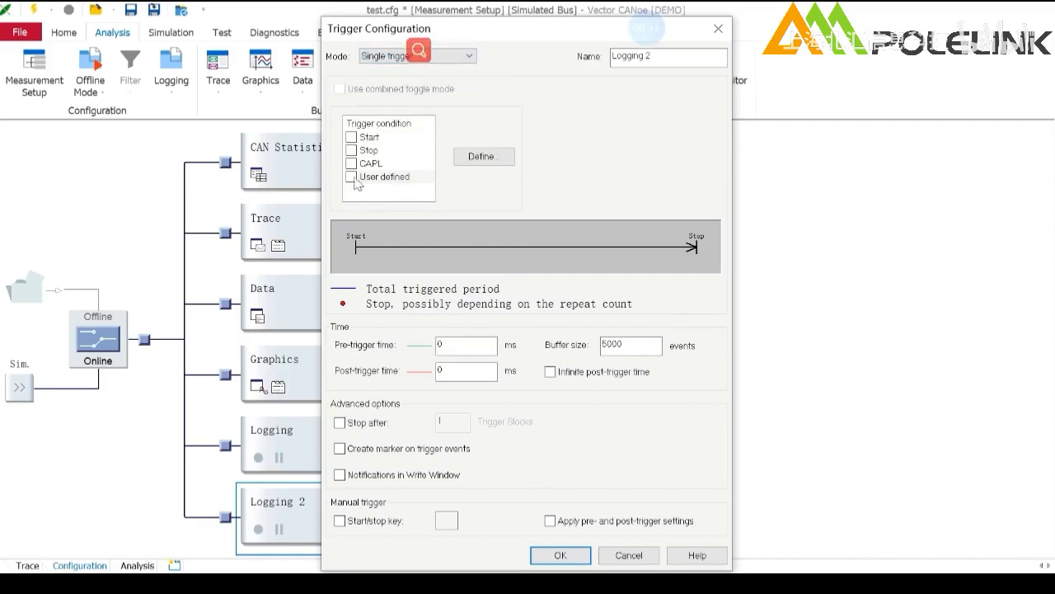
pyautogui.click(369, 137)
# - Give Logging 2 a post-trigger time of 5000 ms, enable stopping after 1 trigger block, and accept its trigger configuration
pyautogui.click(439, 372)
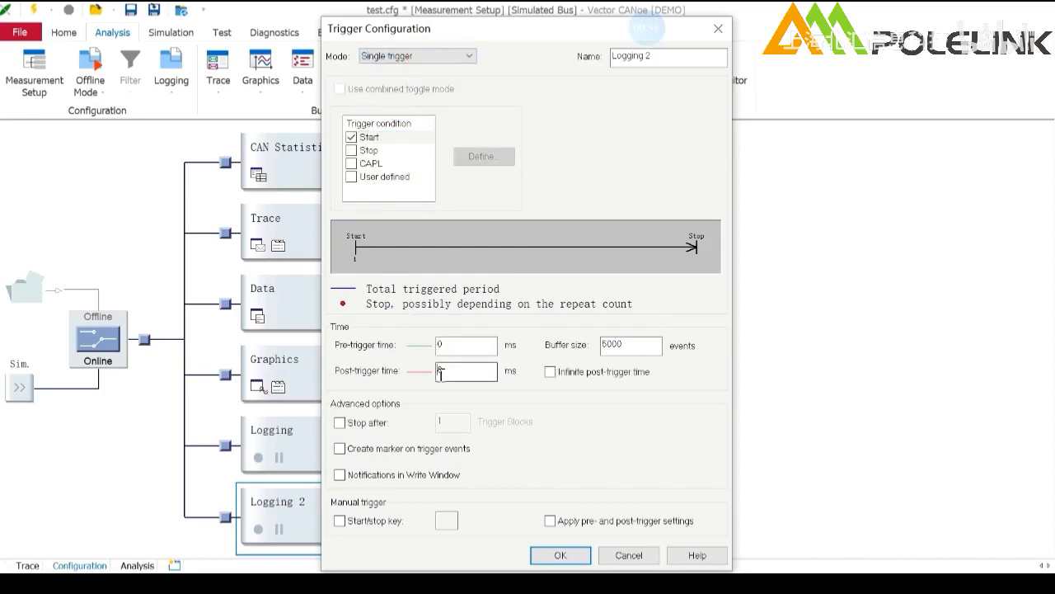
pyautogui.write('5')
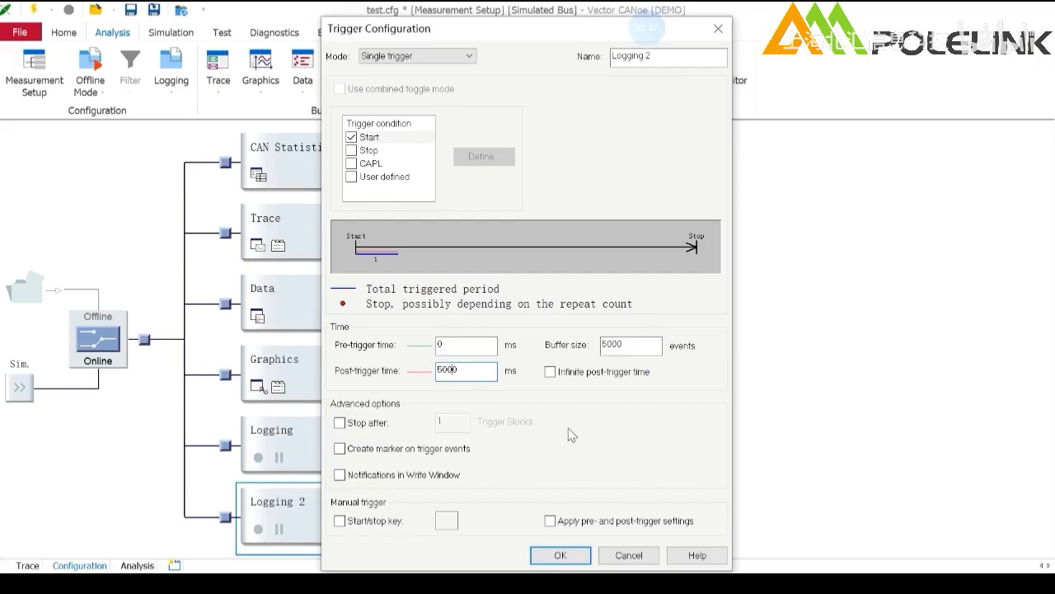
pyautogui.write('00')
pyautogui.click(340, 422)
pyautogui.click(554, 555)
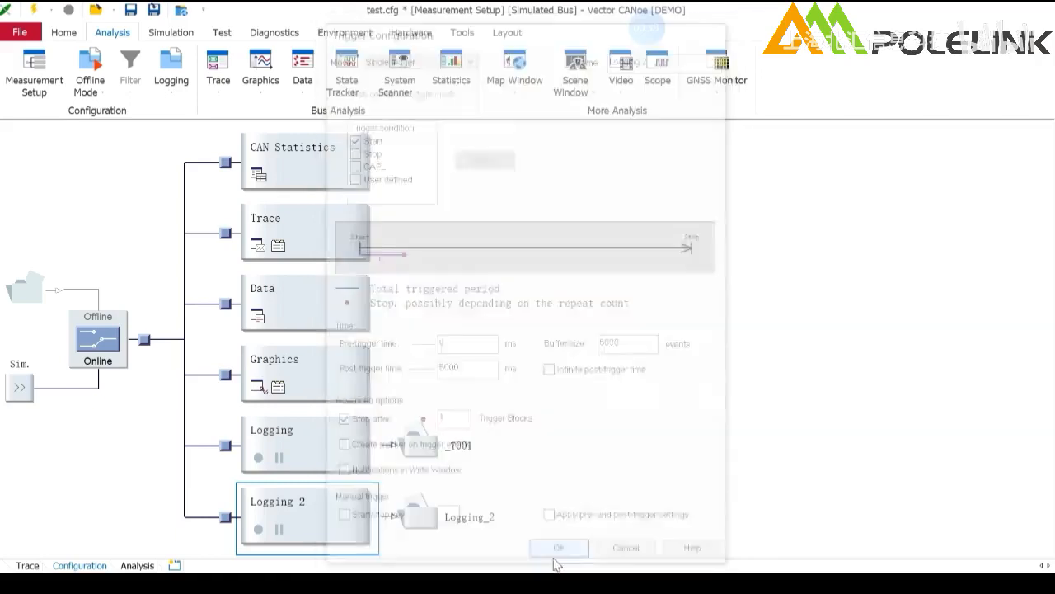
# - Change the destination folder of the first Logging block's file to the Logging subfolder of TEST and confirm
pyautogui.click(430, 447)
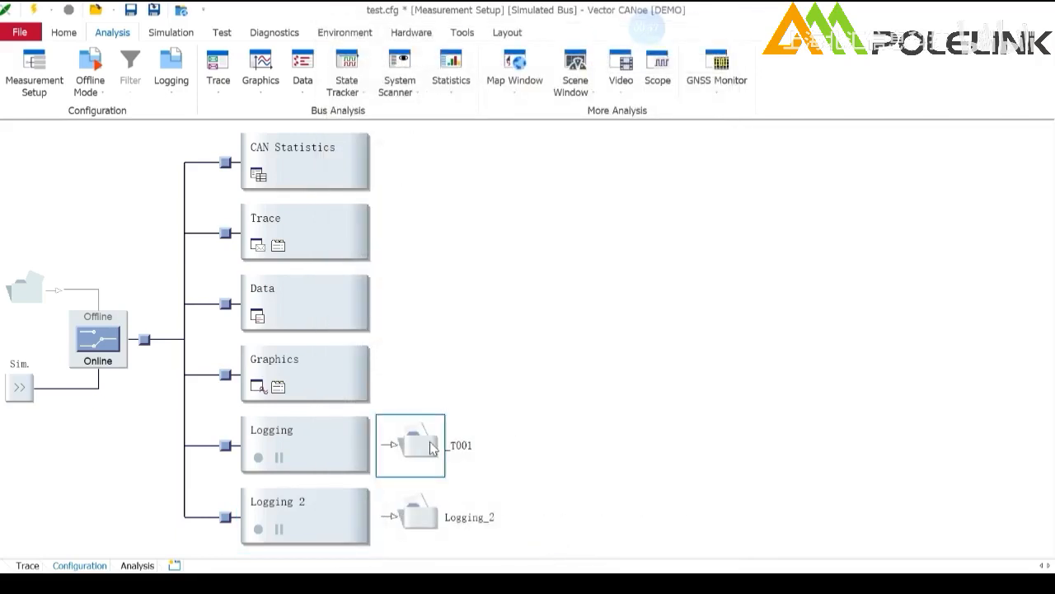
pyautogui.doubleClick(430, 448)
pyautogui.doubleClick(633, 251)
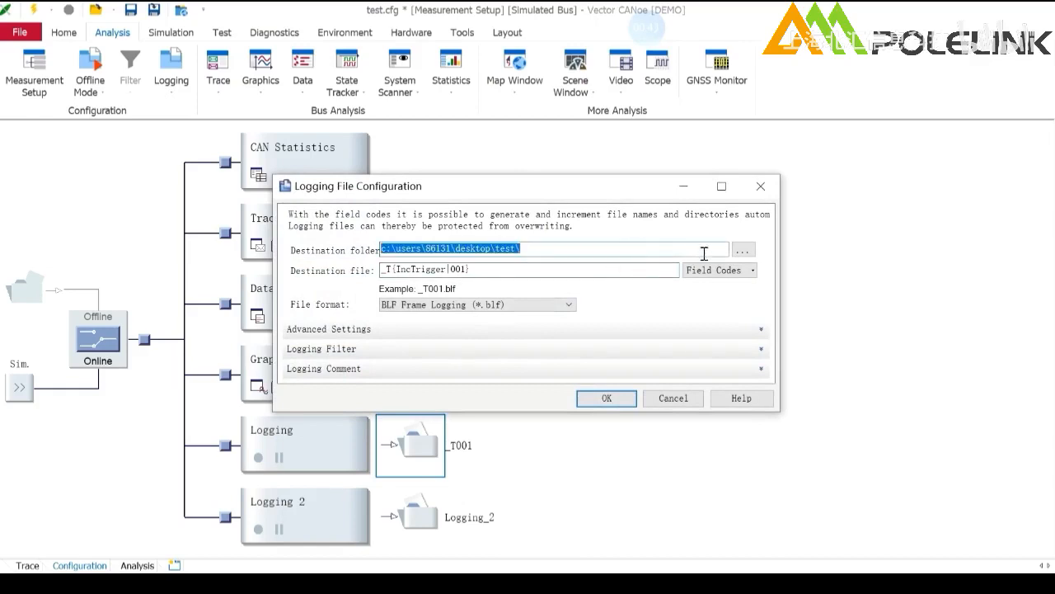
pyautogui.click(743, 249)
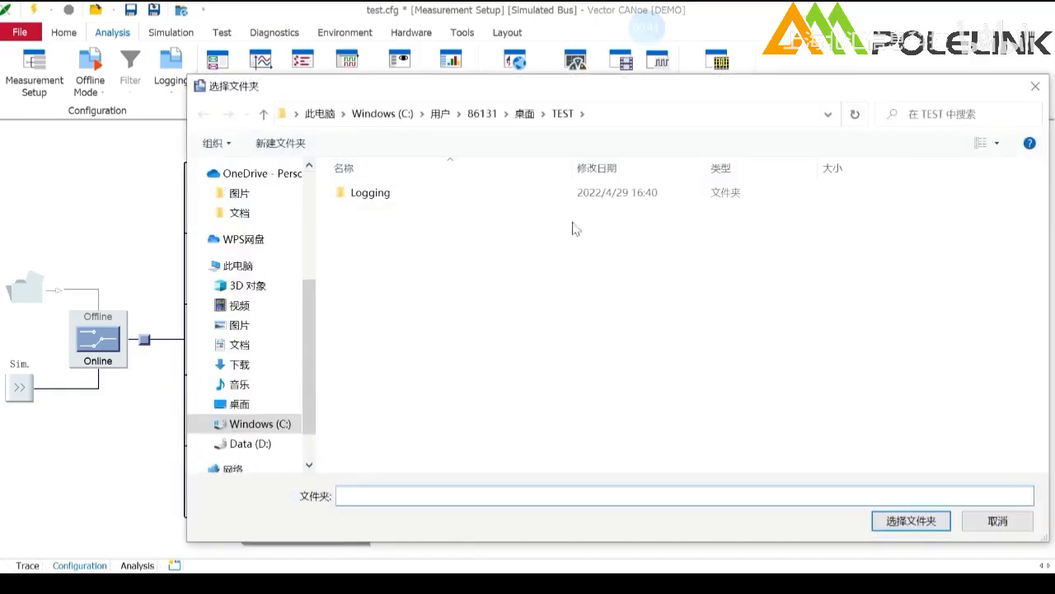
pyautogui.doubleClick(459, 194)
pyautogui.click(918, 529)
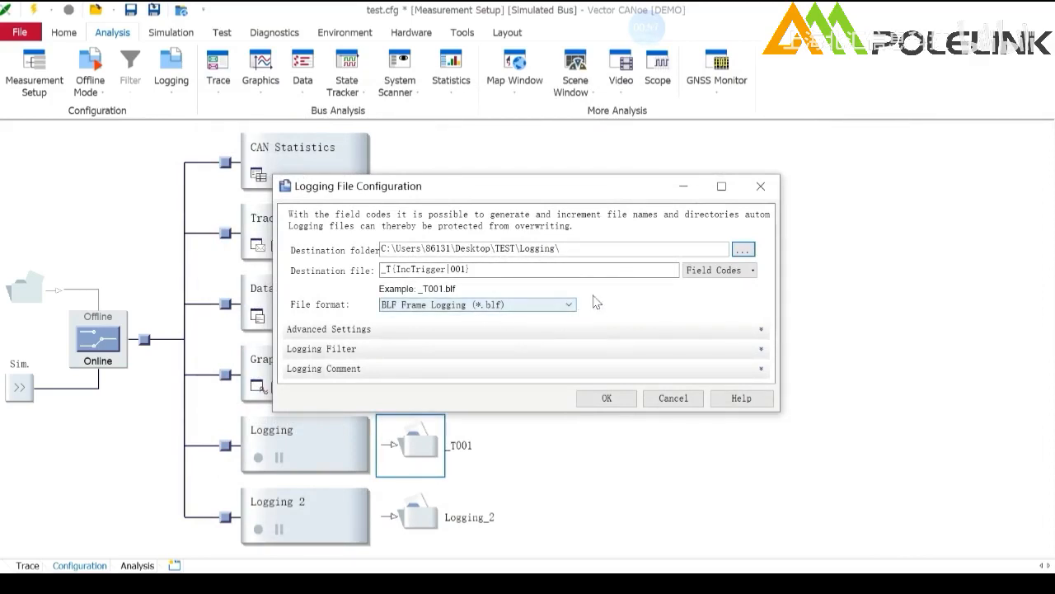
pyautogui.click(607, 398)
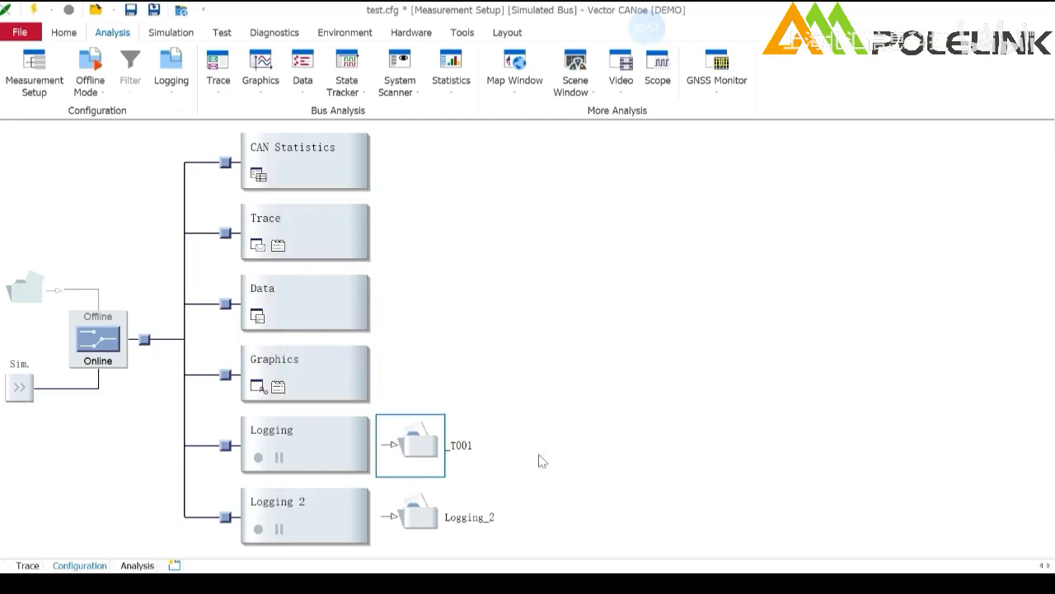
# - Set the destination folder of the Logging 2 block's file to the Logging subfolder of TEST
pyautogui.doubleClick(426, 521)
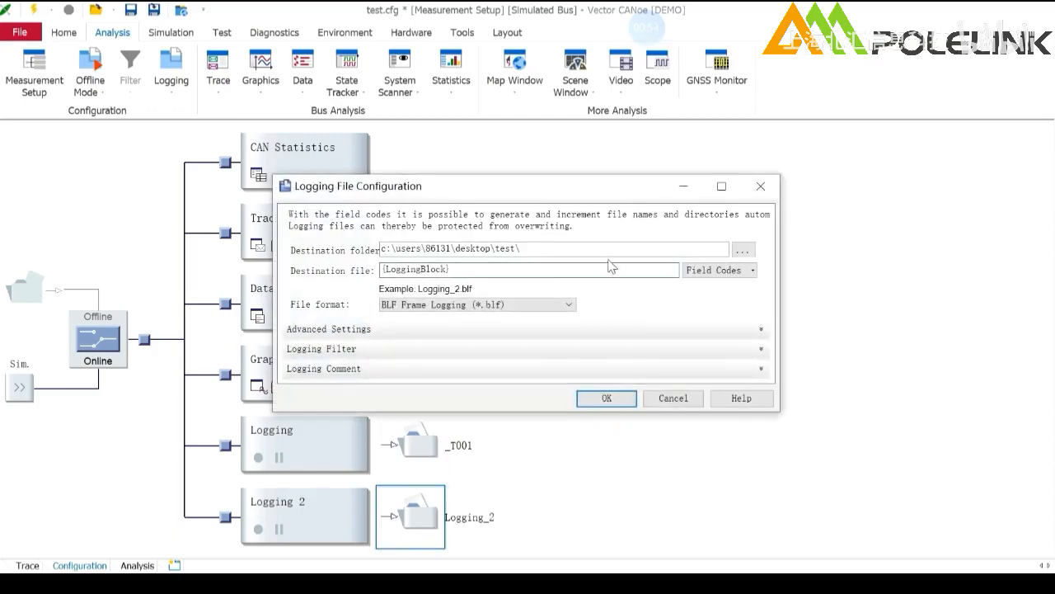
pyautogui.click(743, 249)
pyautogui.doubleClick(534, 196)
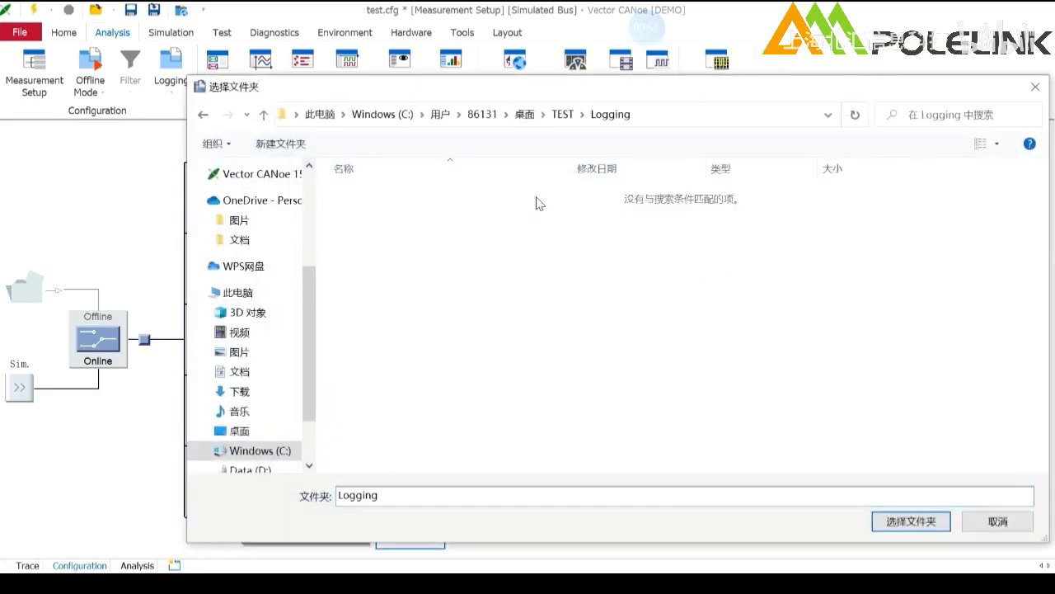
pyautogui.click(882, 521)
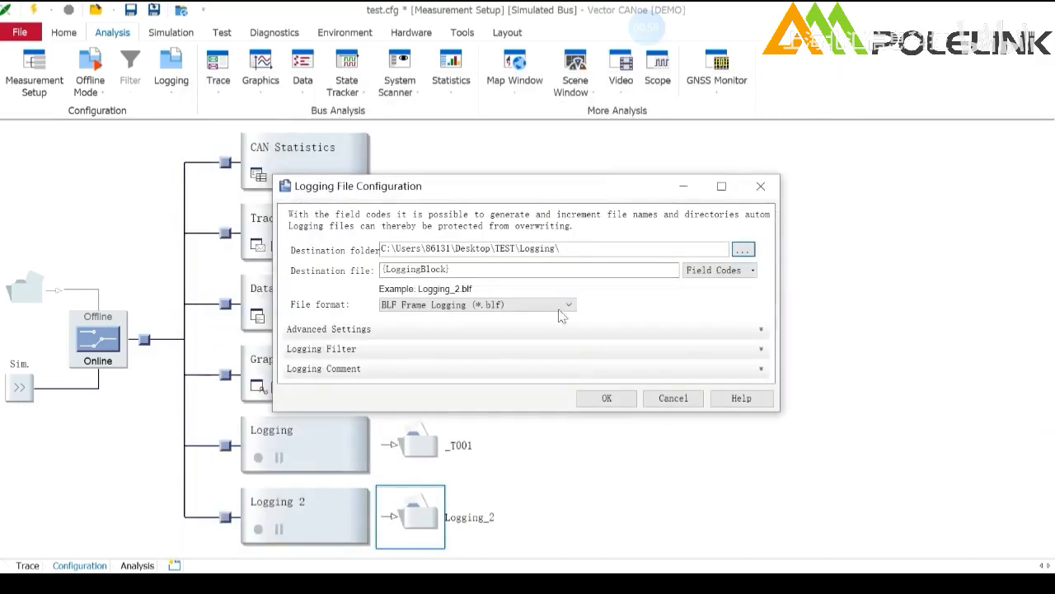
# - Name the Logging 2 destination file with the Increment at each Trigger field code and set its format to ASCII Frame Logging (*.asc)
pyautogui.doubleClick(564, 272)
pyautogui.click(711, 277)
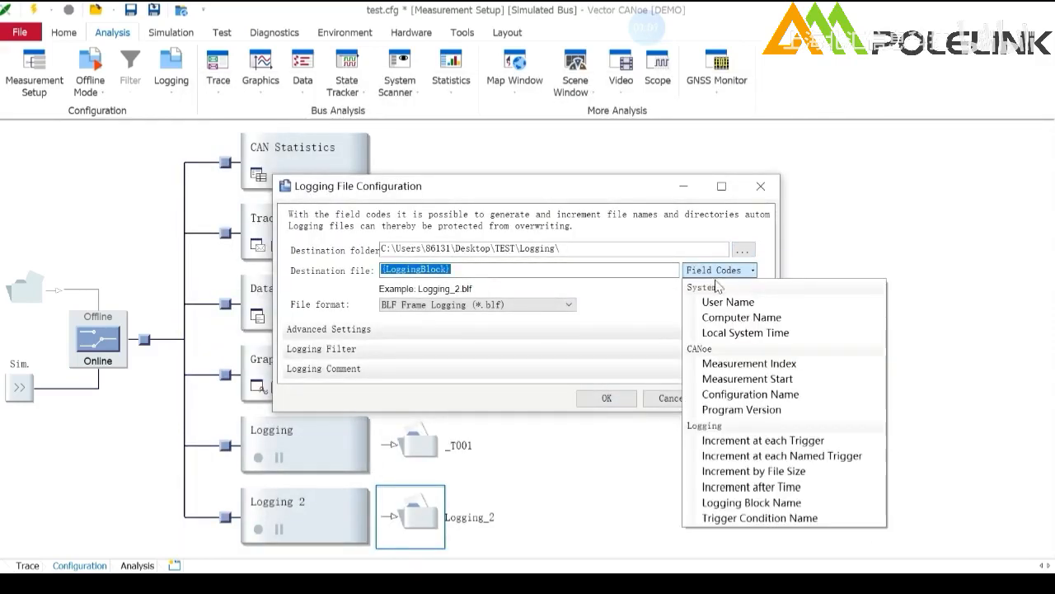
pyautogui.click(760, 445)
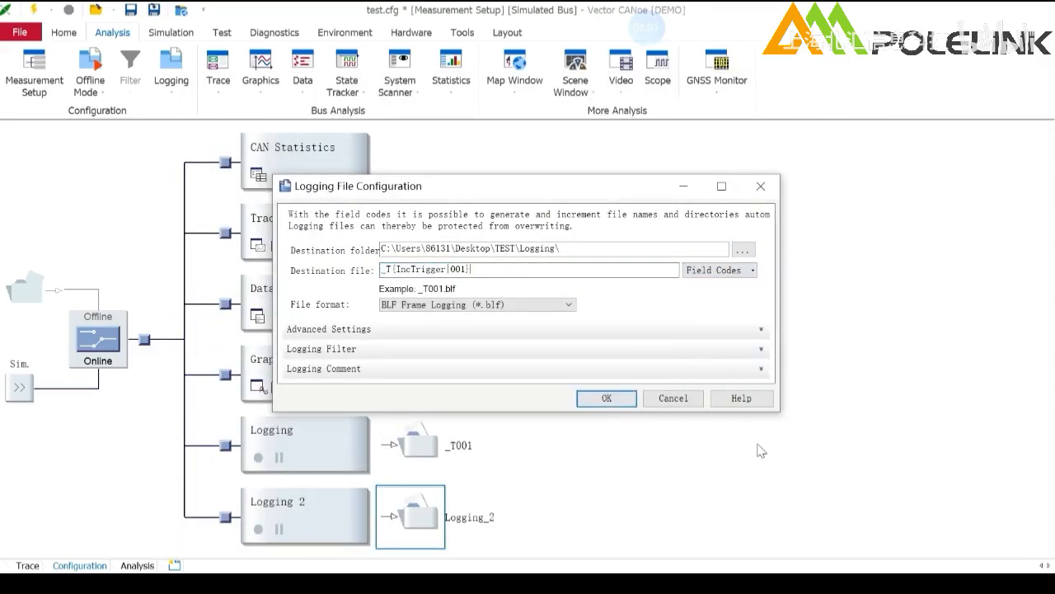
pyautogui.click(546, 305)
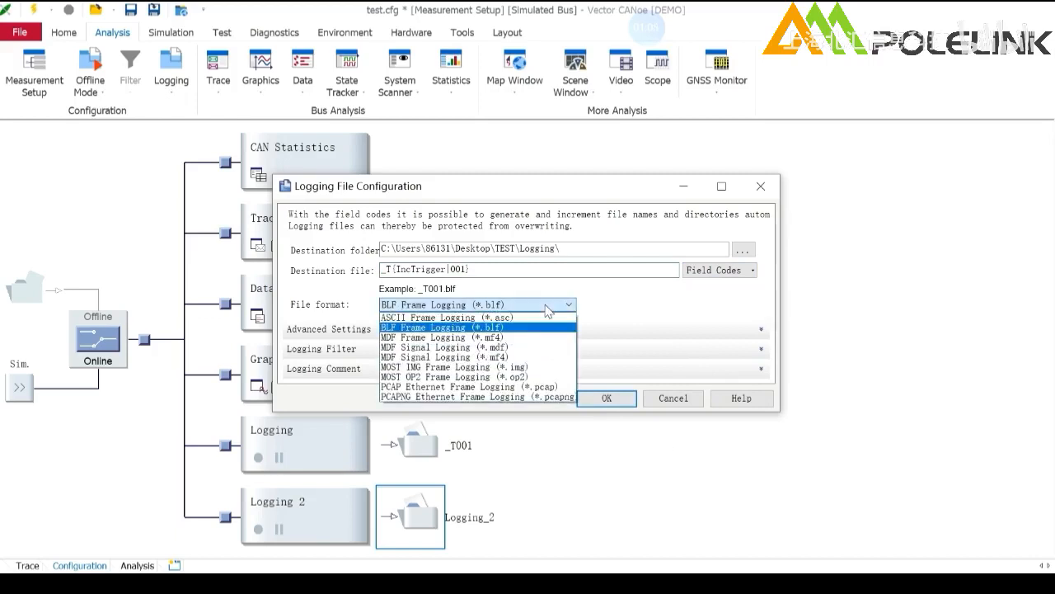
pyautogui.click(534, 322)
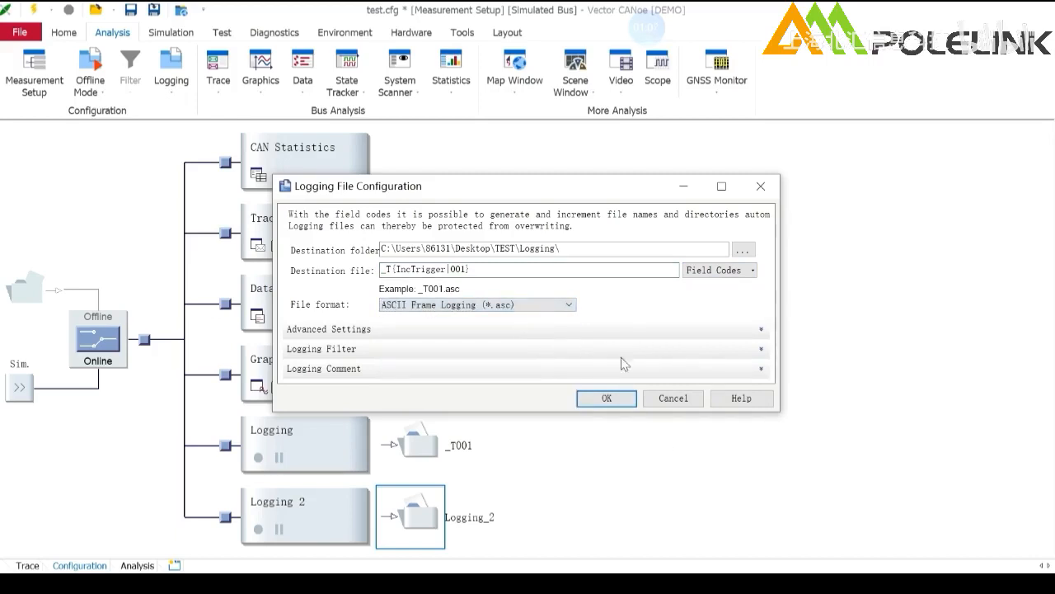
# - Accept the Logging 2 file settings and run the measurement with the Trace window open
pyautogui.click(611, 400)
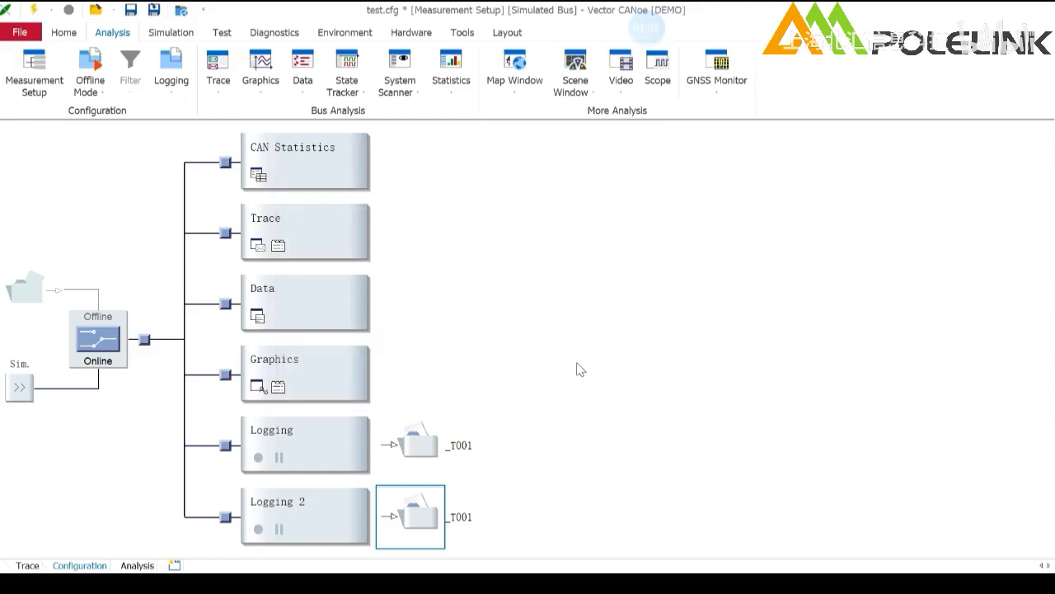
pyautogui.click(220, 92)
pyautogui.click(240, 139)
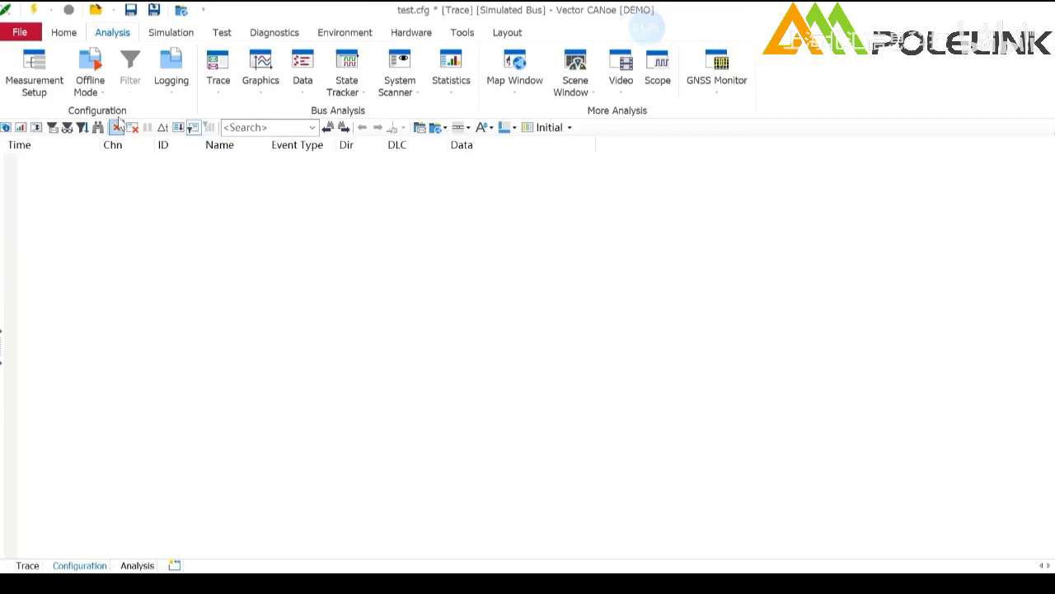
pyautogui.click(34, 10)
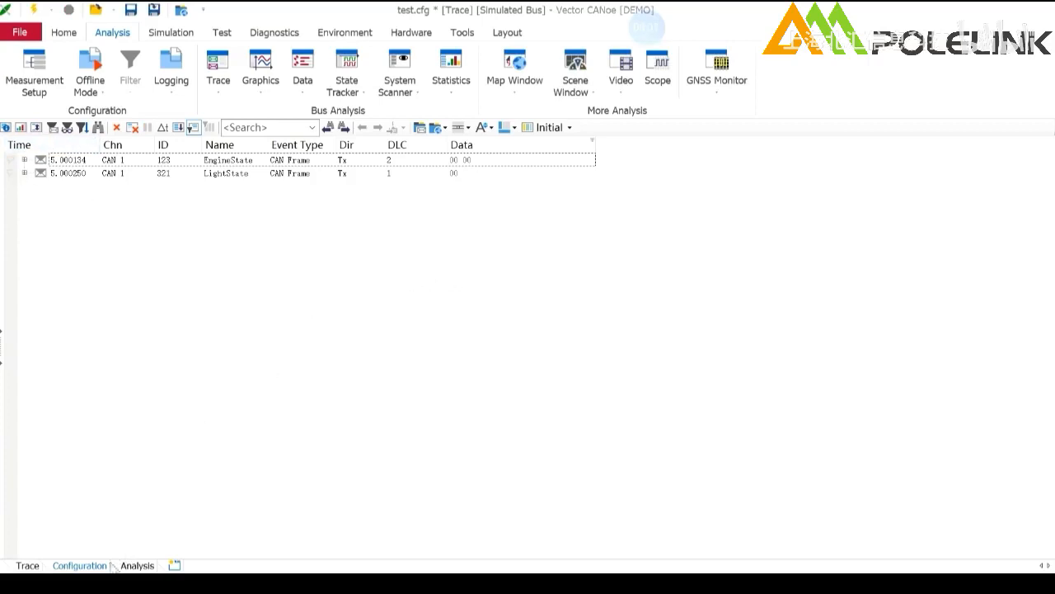
# - Switch to the Logging folder in File Explorer and compare the sizes of _T001.blf and _T001.asc
pyautogui.click(86, 579)
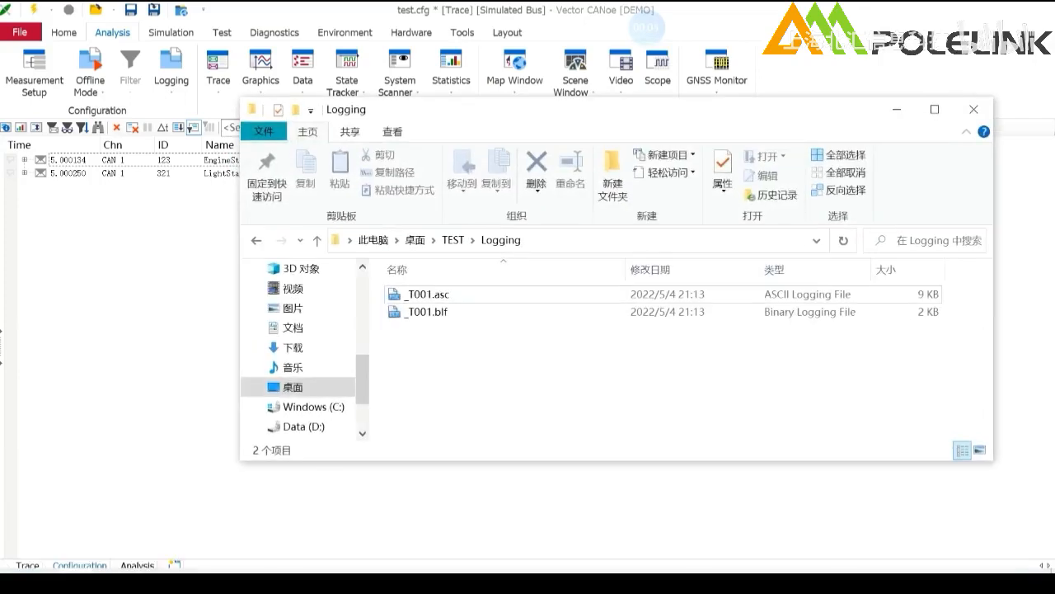
pyautogui.moveTo(608, 114); pyautogui.dragTo(421, 186)
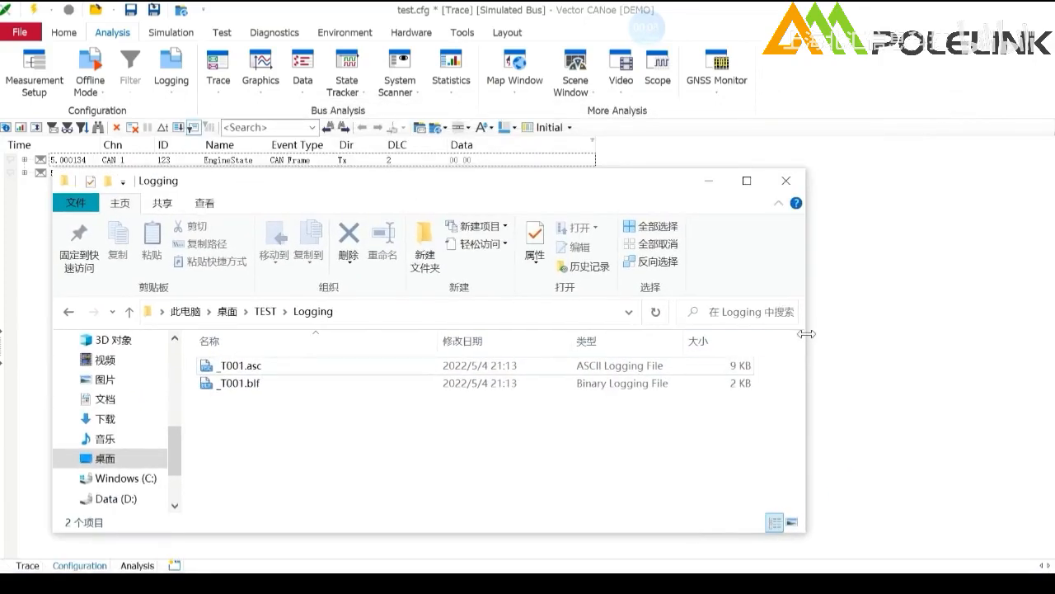
pyautogui.moveTo(806, 333); pyautogui.dragTo(840, 333)
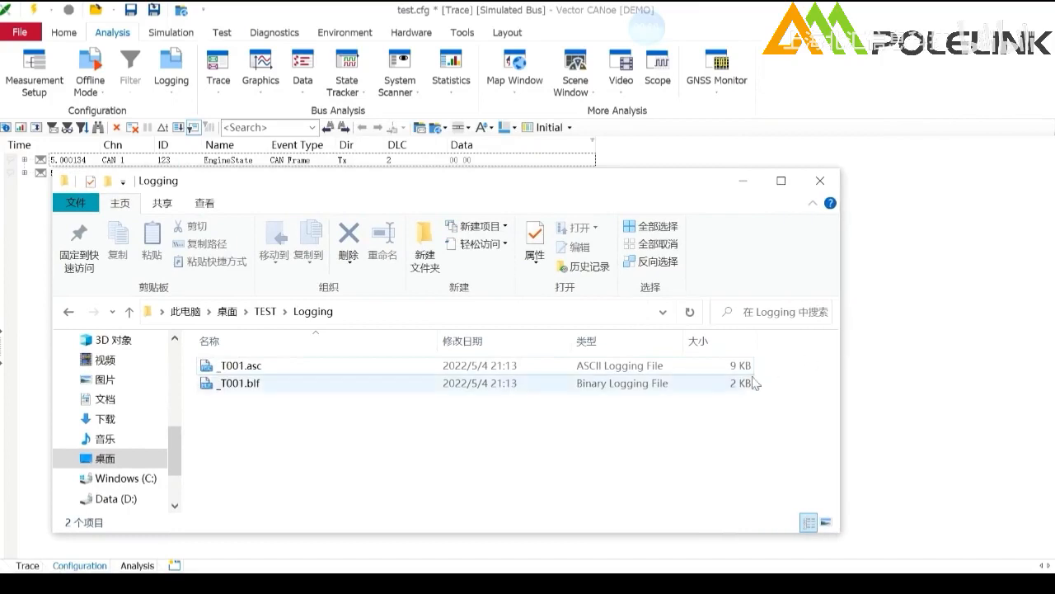
pyautogui.click(707, 387)
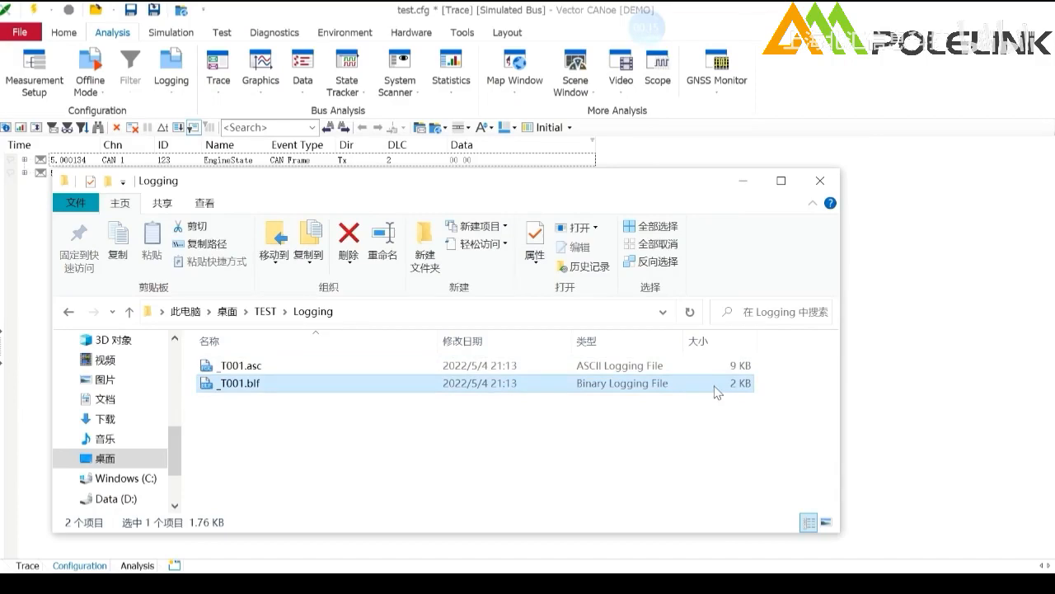
pyautogui.click(726, 367)
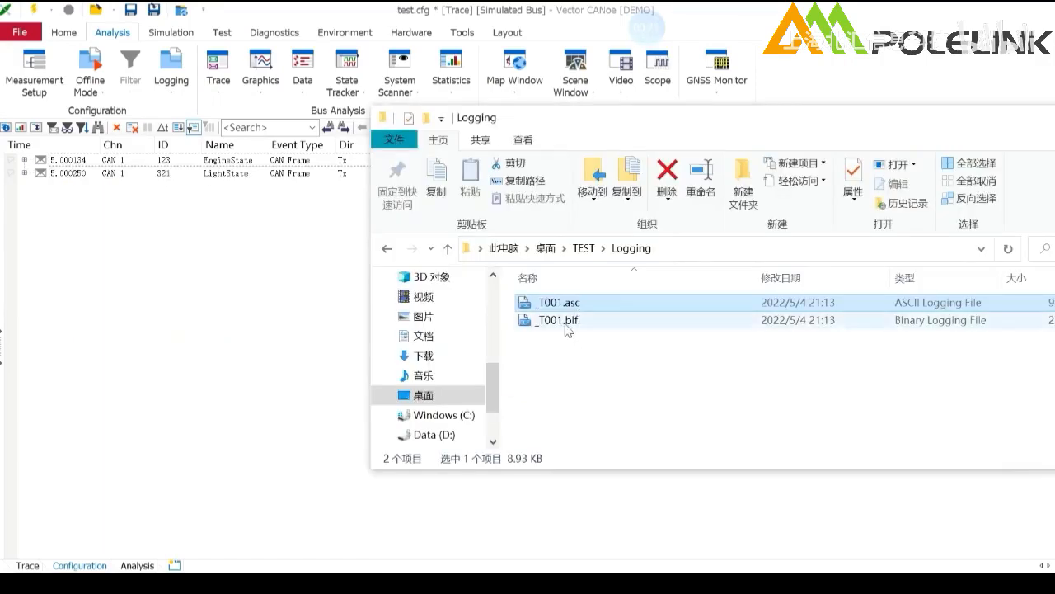
# - Load _T001.blf from the Logging folder into the Trace window and check the timestamp of its last frame
pyautogui.moveTo(566, 325)
pyautogui.mouseDown()
pyautogui.moveTo(631, 325)
pyautogui.moveTo(154, 289)
pyautogui.moveTo(180, 278)
pyautogui.moveTo(208, 283)
pyautogui.mouseUp()
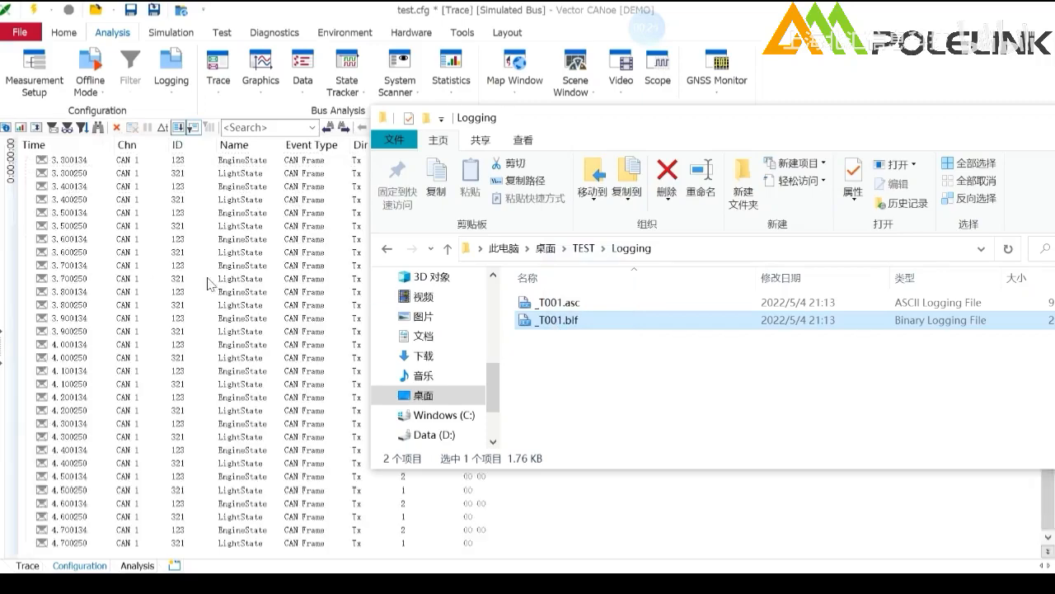
pyautogui.moveTo(995, 121); pyautogui.dragTo(730, 117)
pyautogui.click(1052, 440)
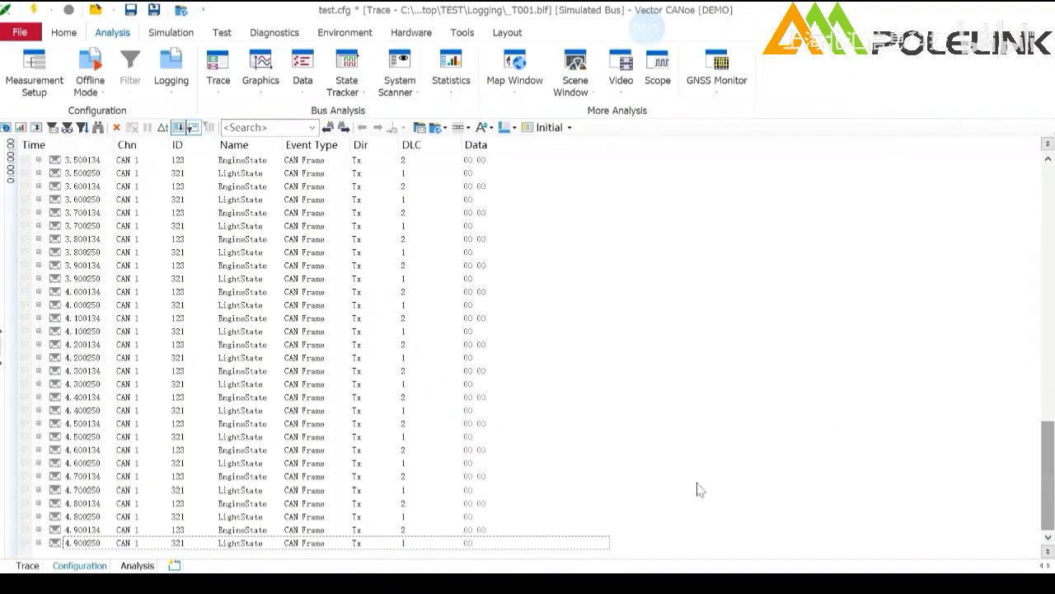
pyautogui.click(596, 543)
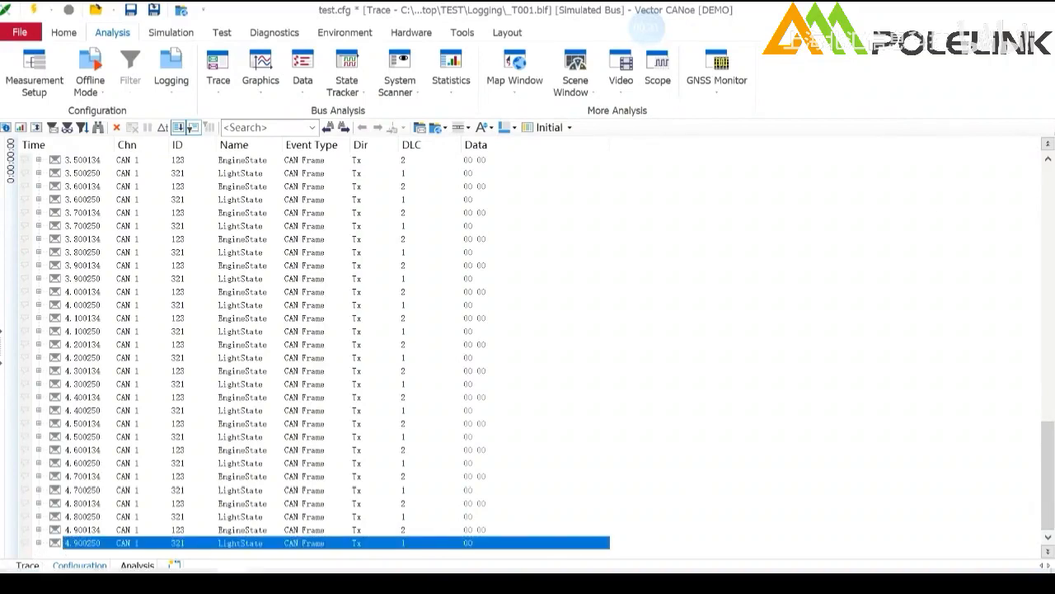
# - Load _T001.asc from the Logging folder into the Trace window and check the timestamp of its last frame
pyautogui.click(232, 579)
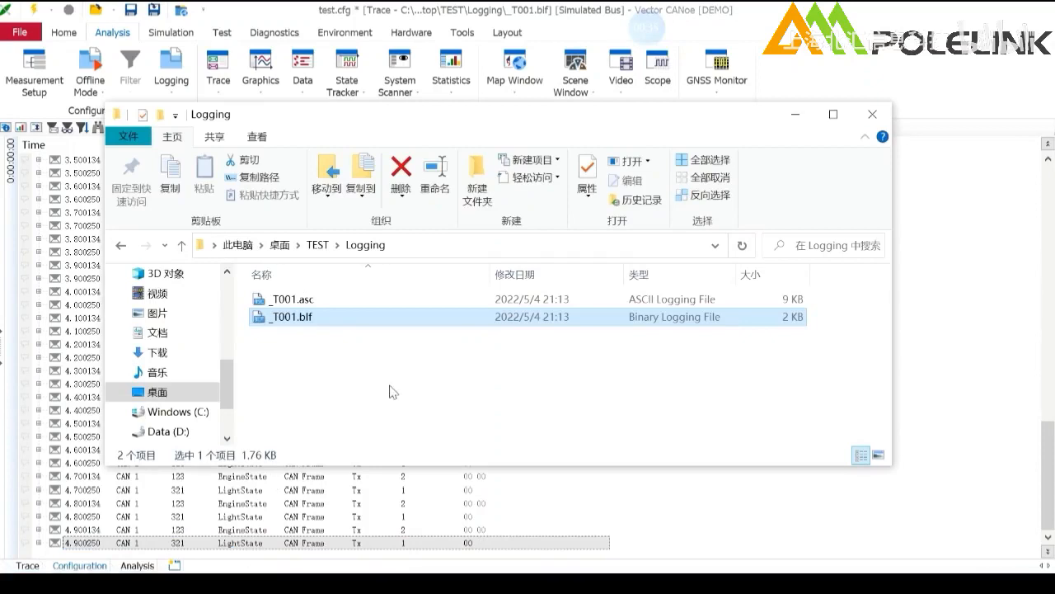
pyautogui.click(388, 298)
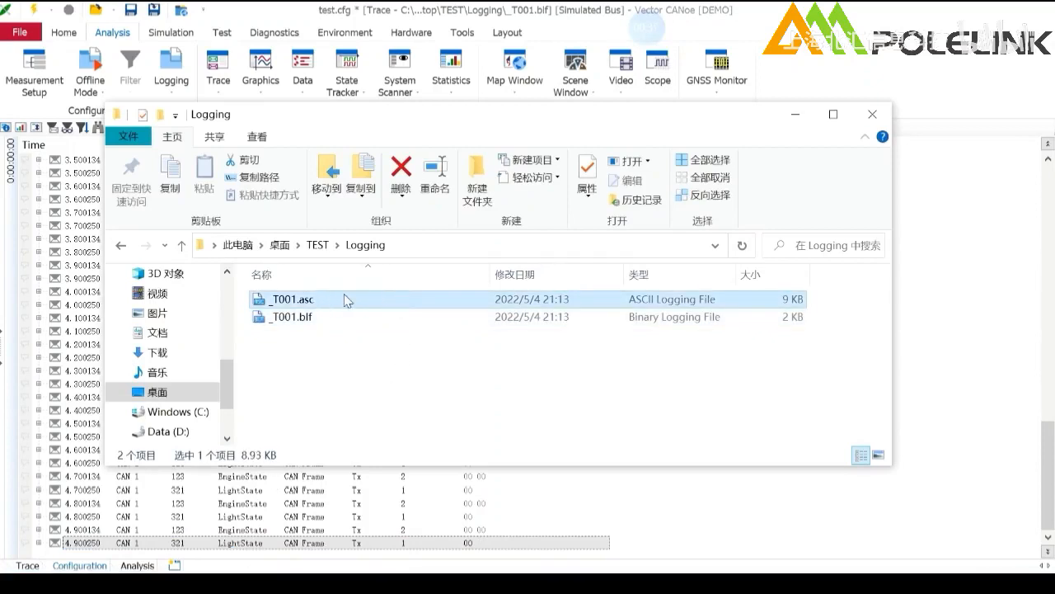
pyautogui.moveTo(345, 297)
pyautogui.mouseDown()
pyautogui.moveTo(298, 299)
pyautogui.moveTo(950, 395)
pyautogui.moveTo(933, 396)
pyautogui.mouseUp()
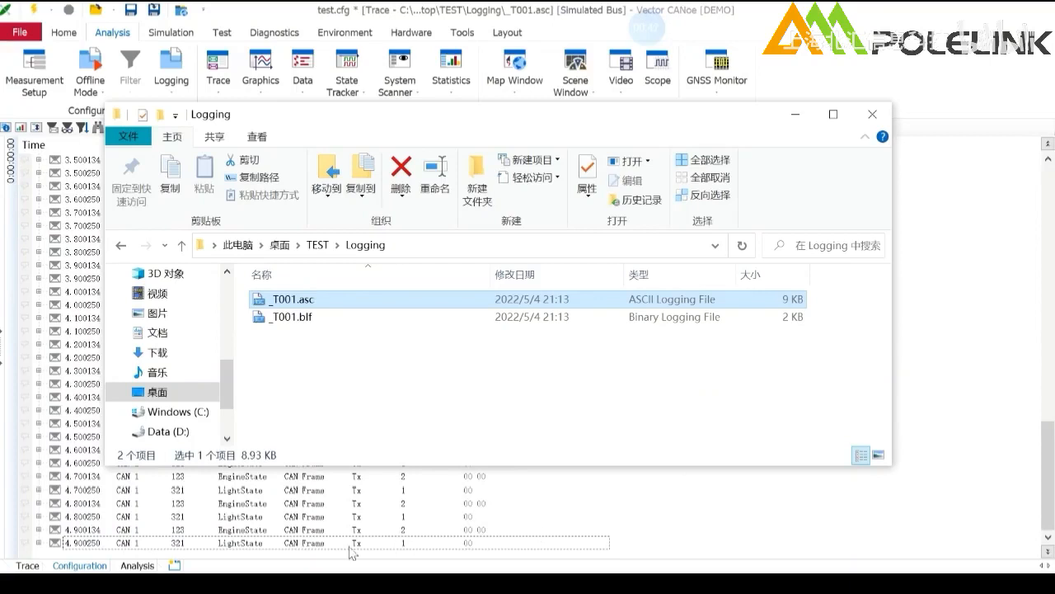
pyautogui.click(351, 546)
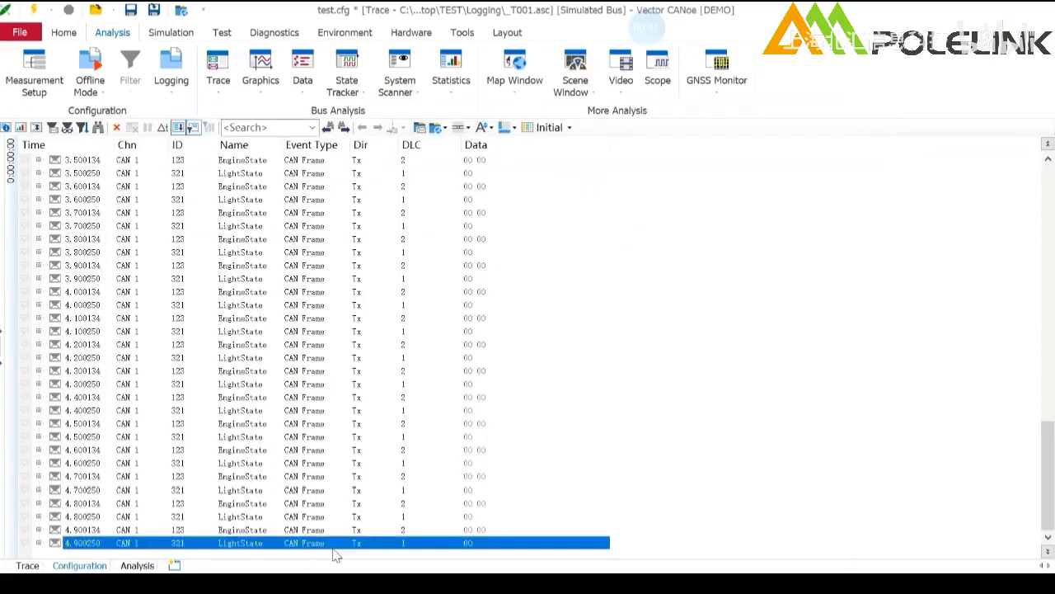
pyautogui.click(532, 552)
pyautogui.click(90, 560)
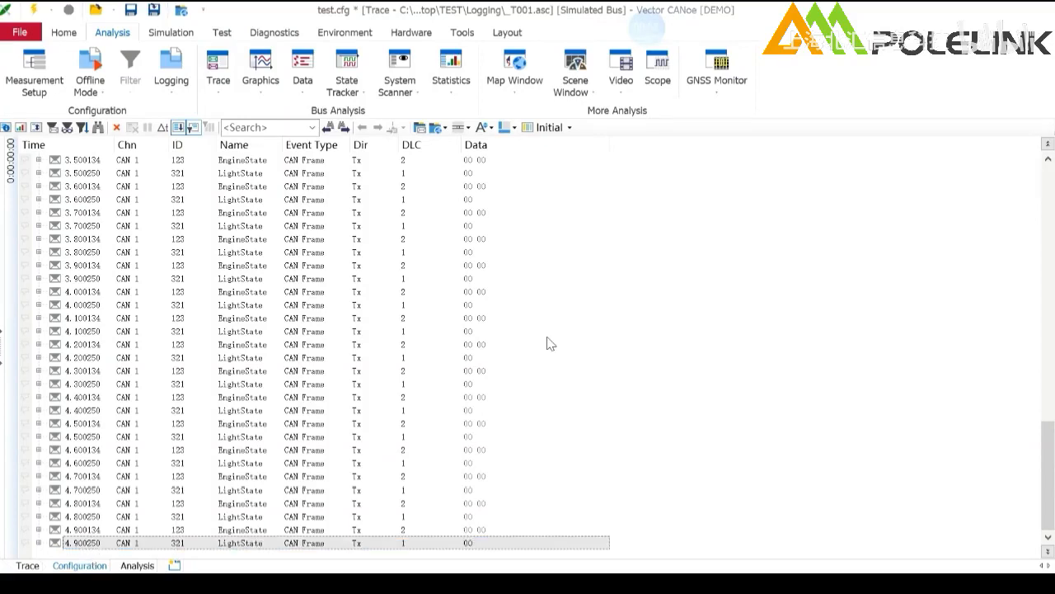